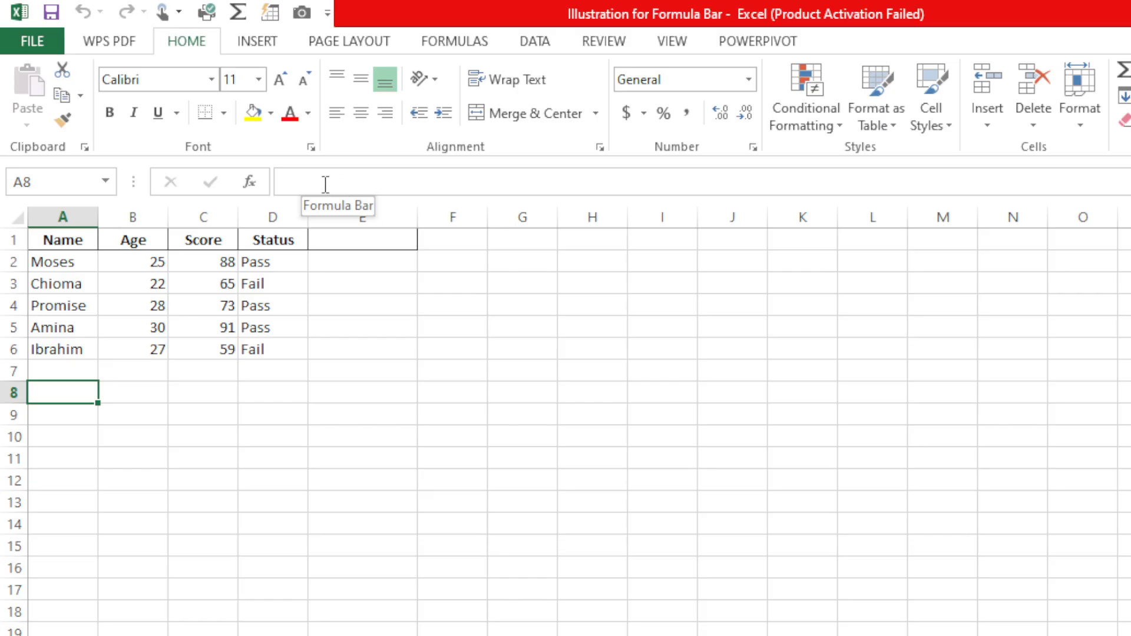
Step: Inspect the contents of the first record's name and age, cells A2 and B2, in the formula bar
left_click(421, 182)
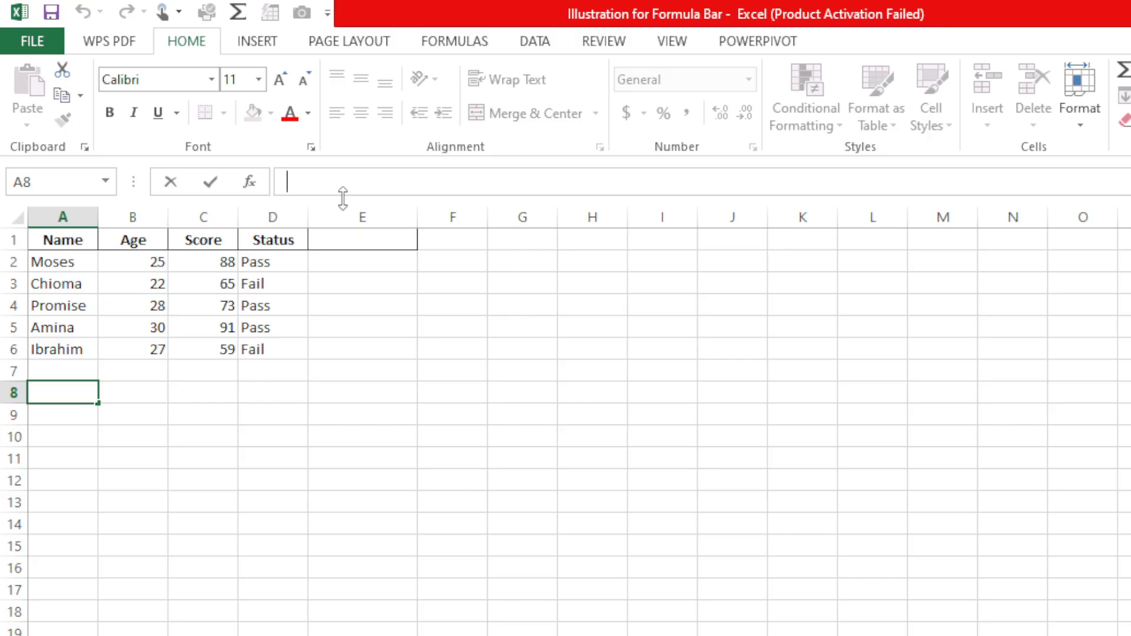
left_click(81, 261)
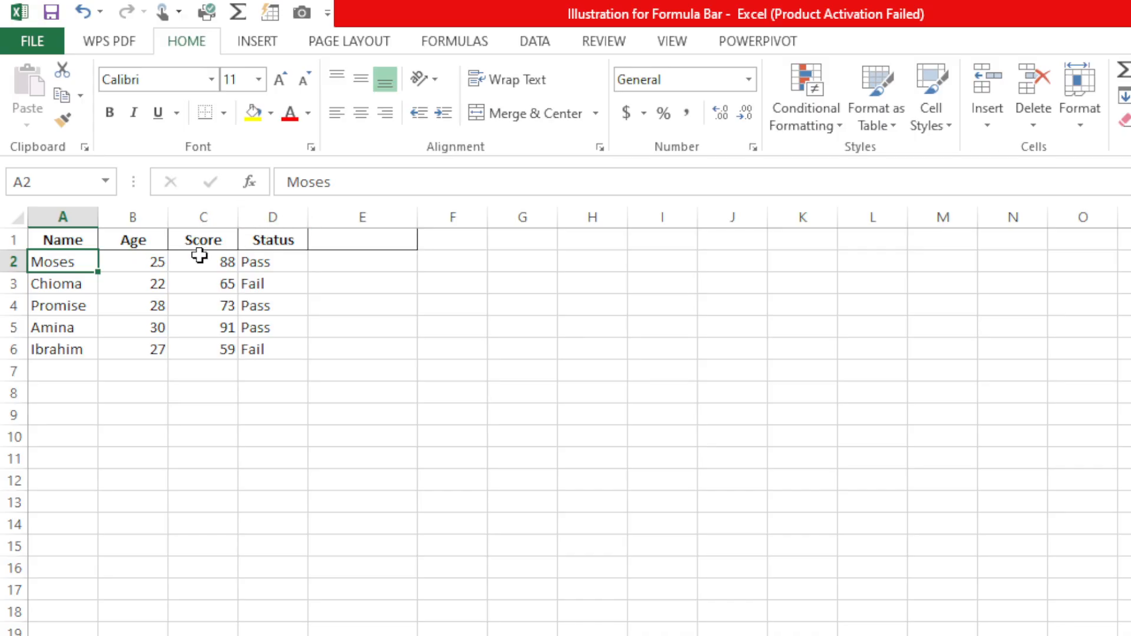
left_click(144, 261)
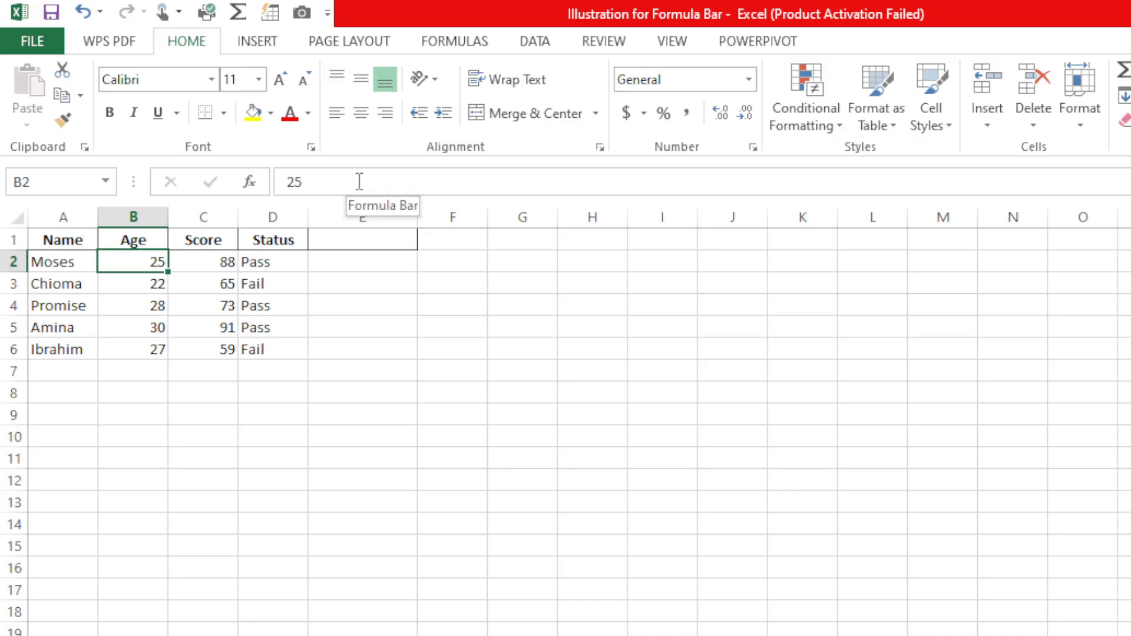
Step: Replace the name in cell A2 with a different first name using the formula bar, and check the cell's new content
left_click(73, 263)
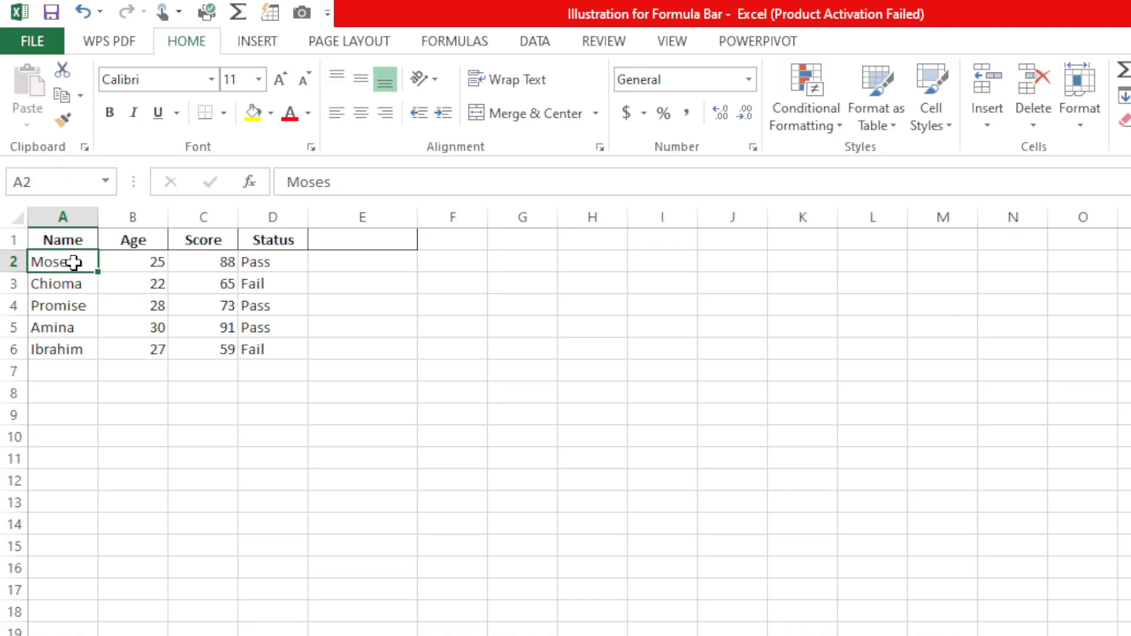
left_click(349, 189)
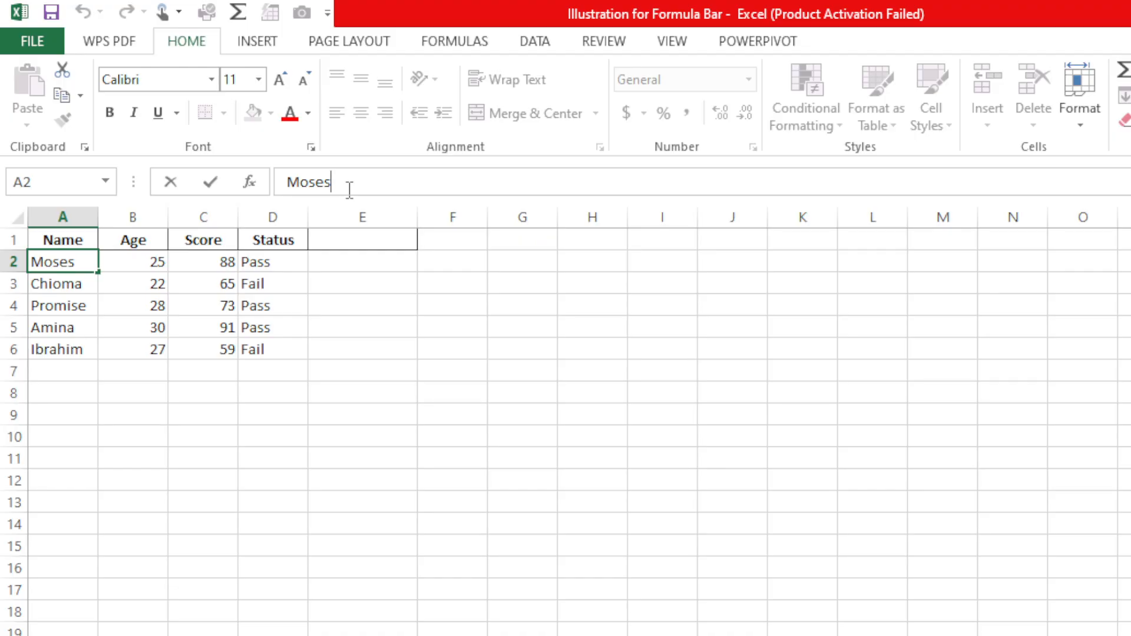
key("BackSpace")
key("BackSpace")
key("BackSpace")
key("BackSpace")
key("BackSpace")
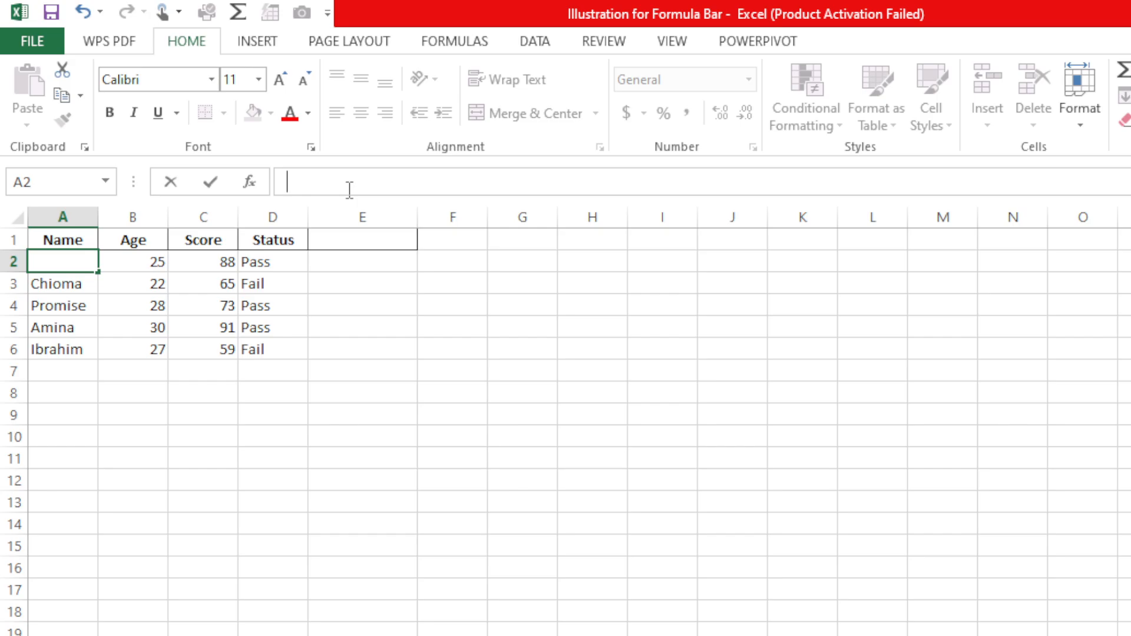
type("Ifeanyi")
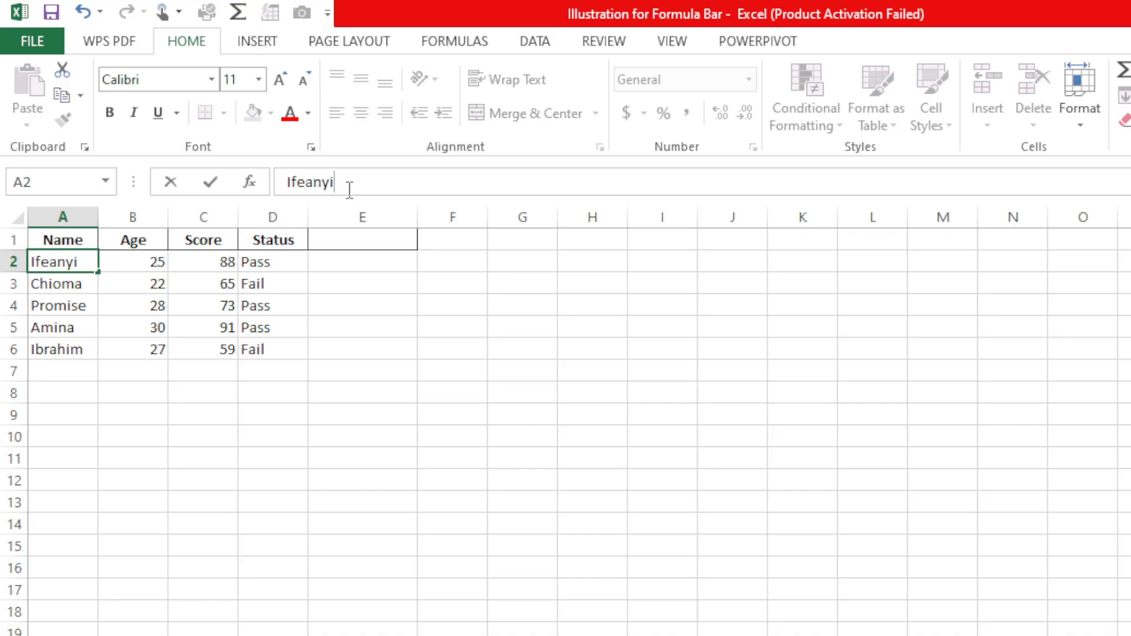
key("Return")
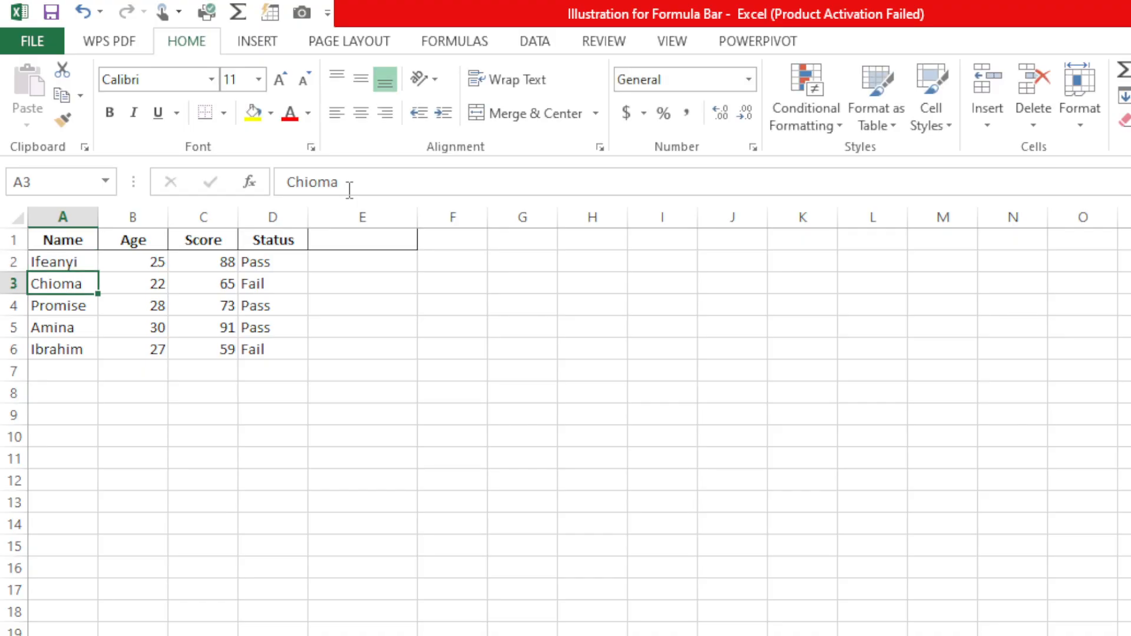
left_click(91, 260)
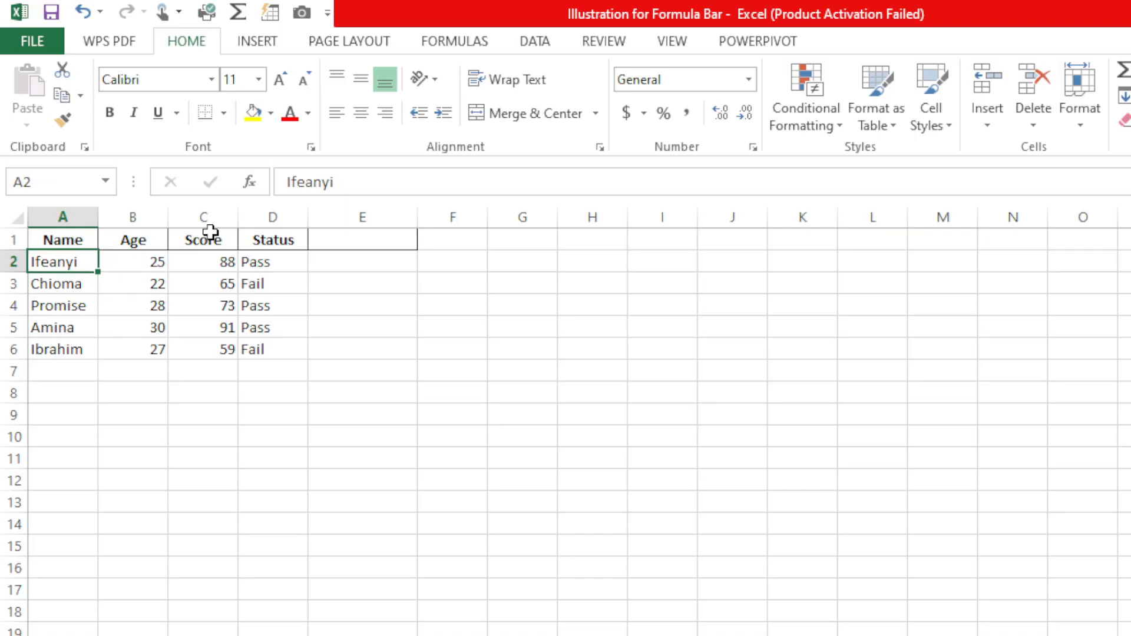
left_click(355, 187)
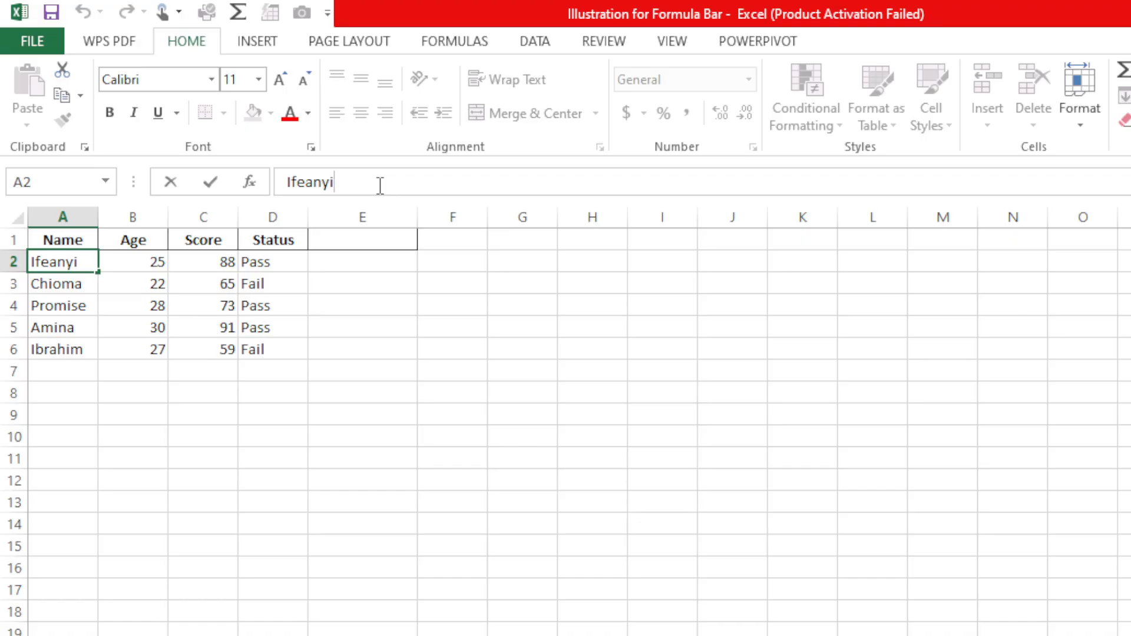
Step: Set the score in cell C3 to 70 and check the value in the formula bar
left_click(207, 286)
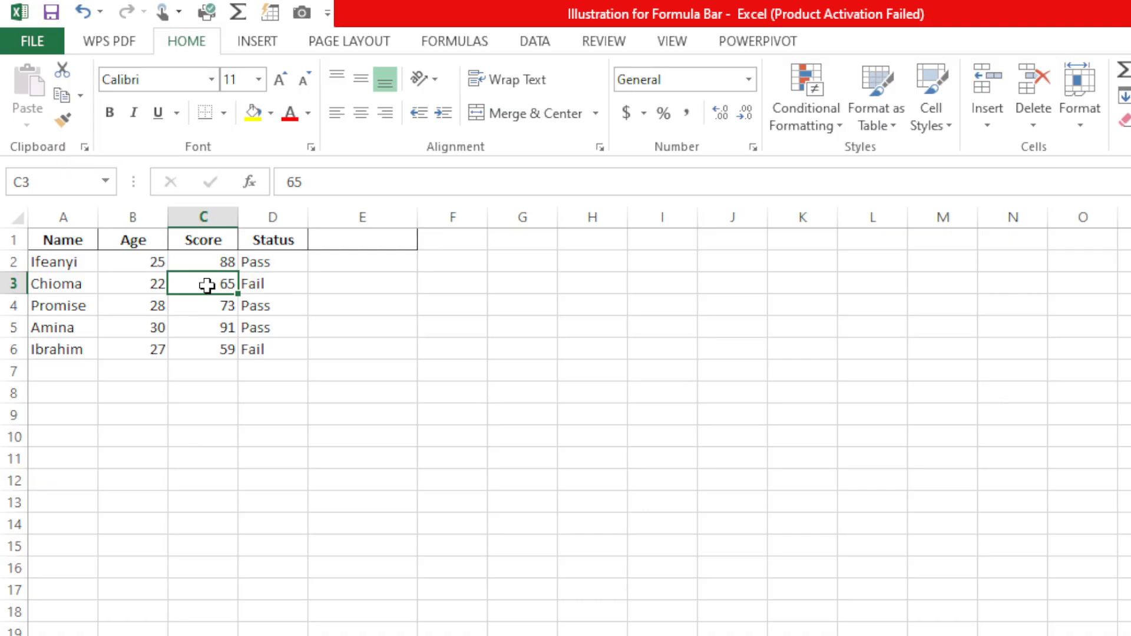
type("70")
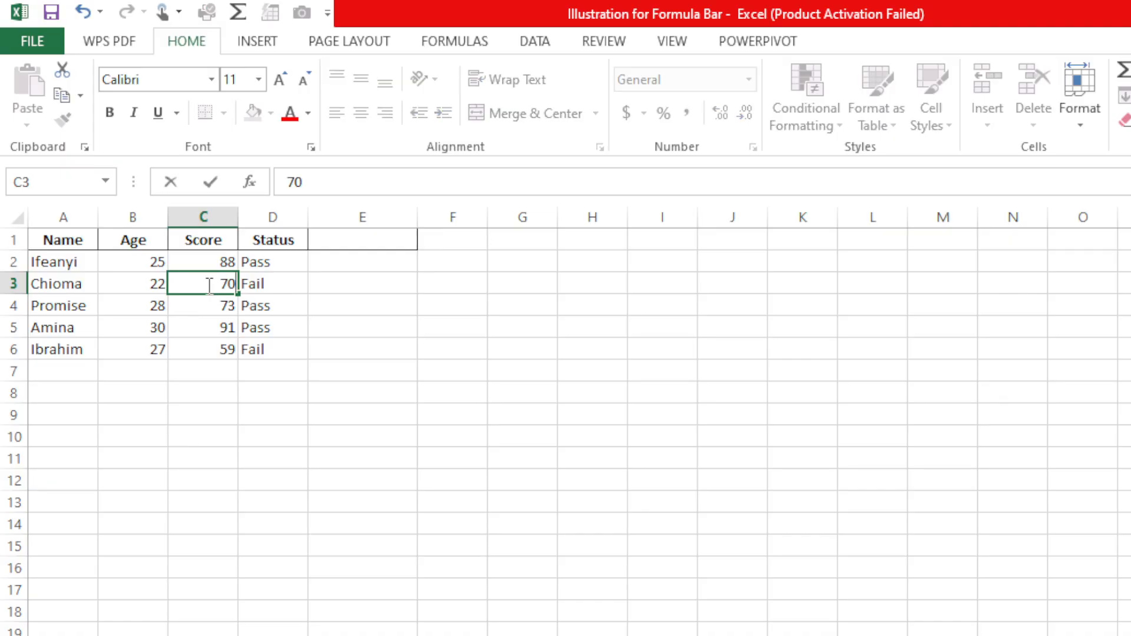
key("Return")
left_click(206, 285)
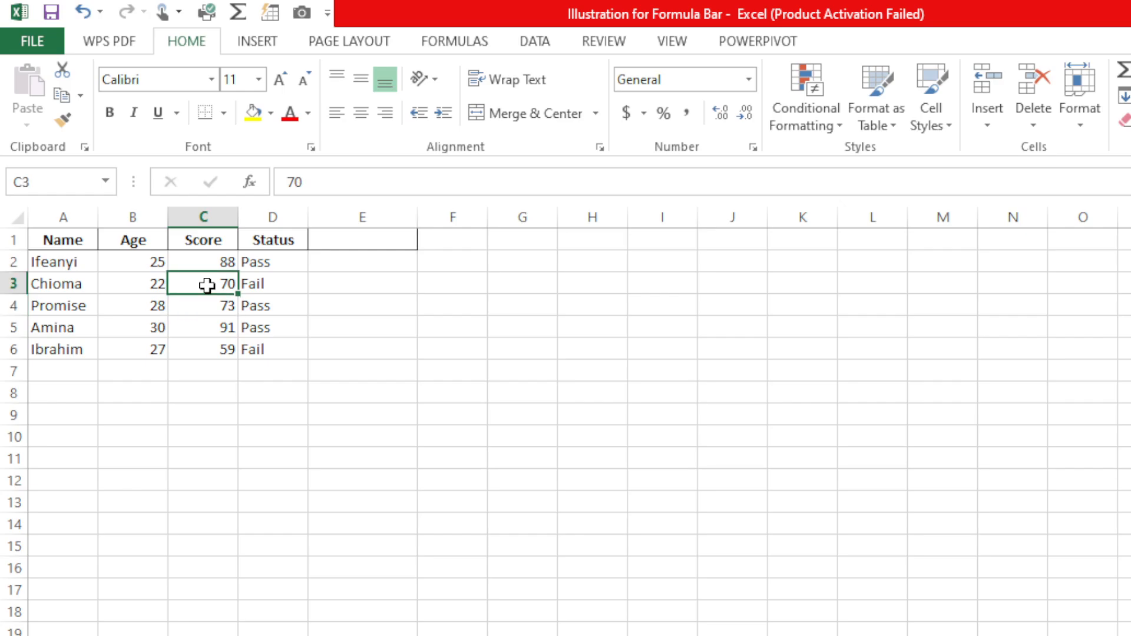
left_click(337, 182)
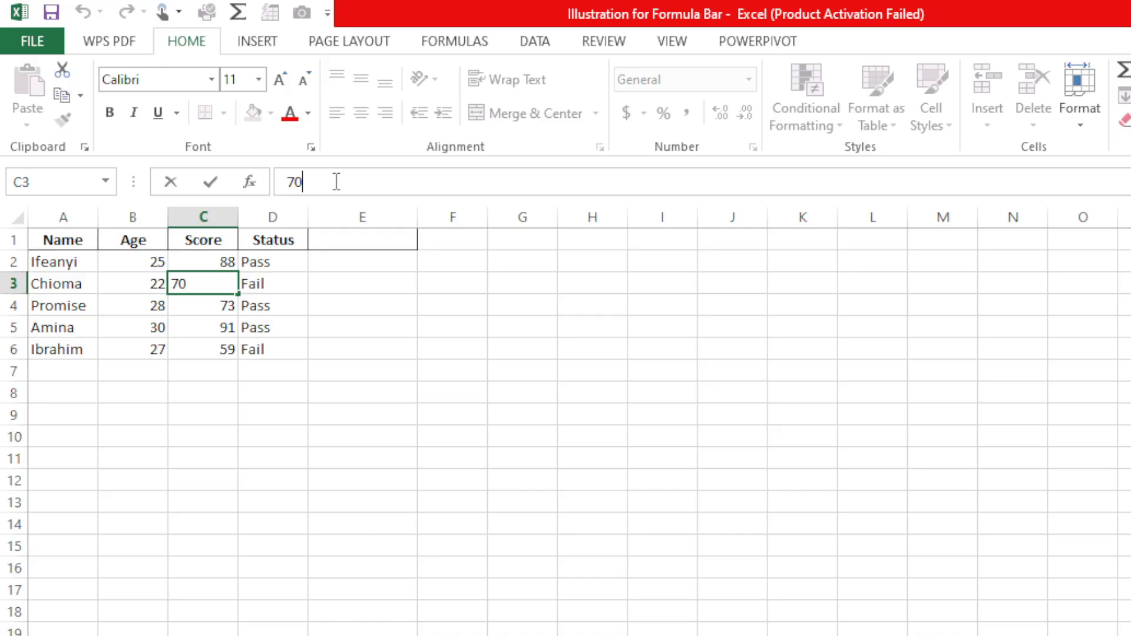
left_click(120, 379)
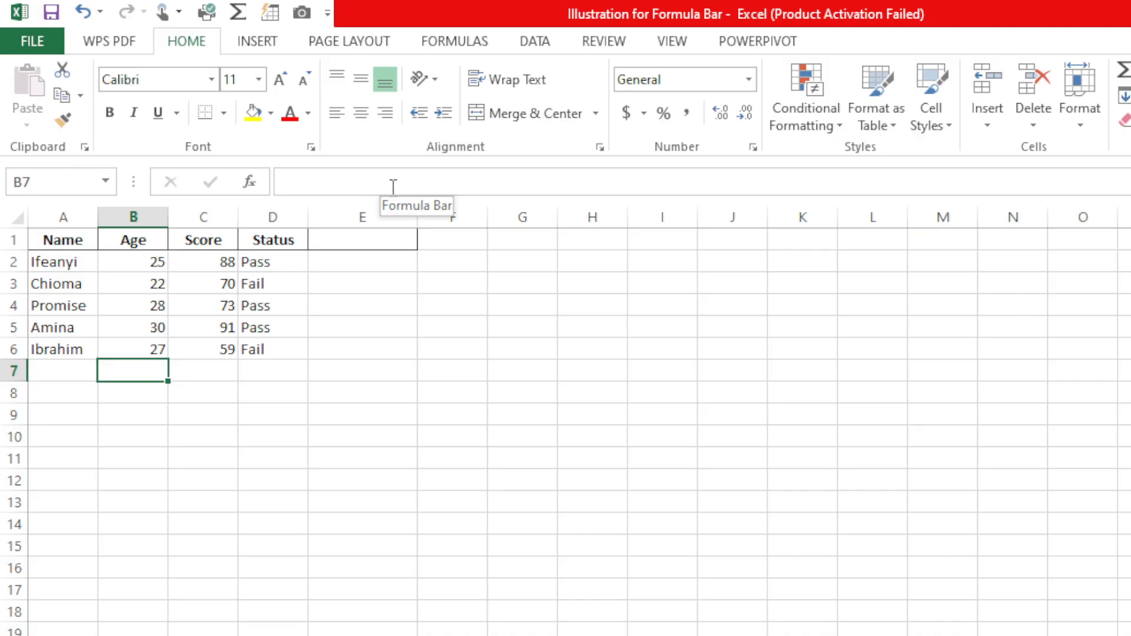
Step: Compare what the formula bar shows for A2, for B2, and for the range A2:B2 selected together
left_click(61, 263)
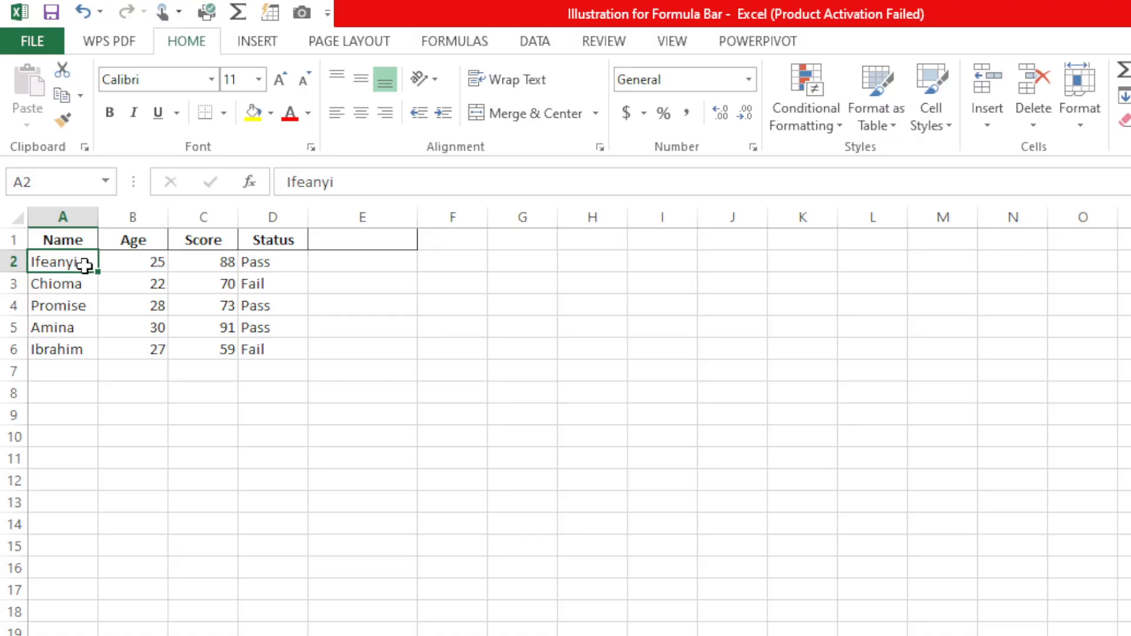
left_click(132, 263)
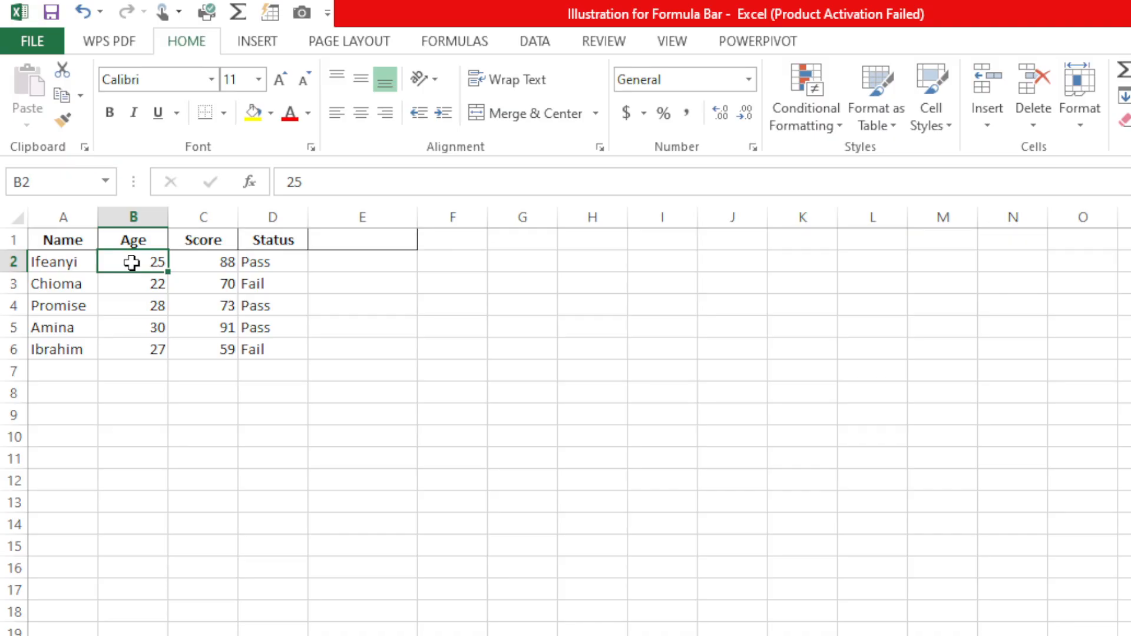
left_click(50, 262)
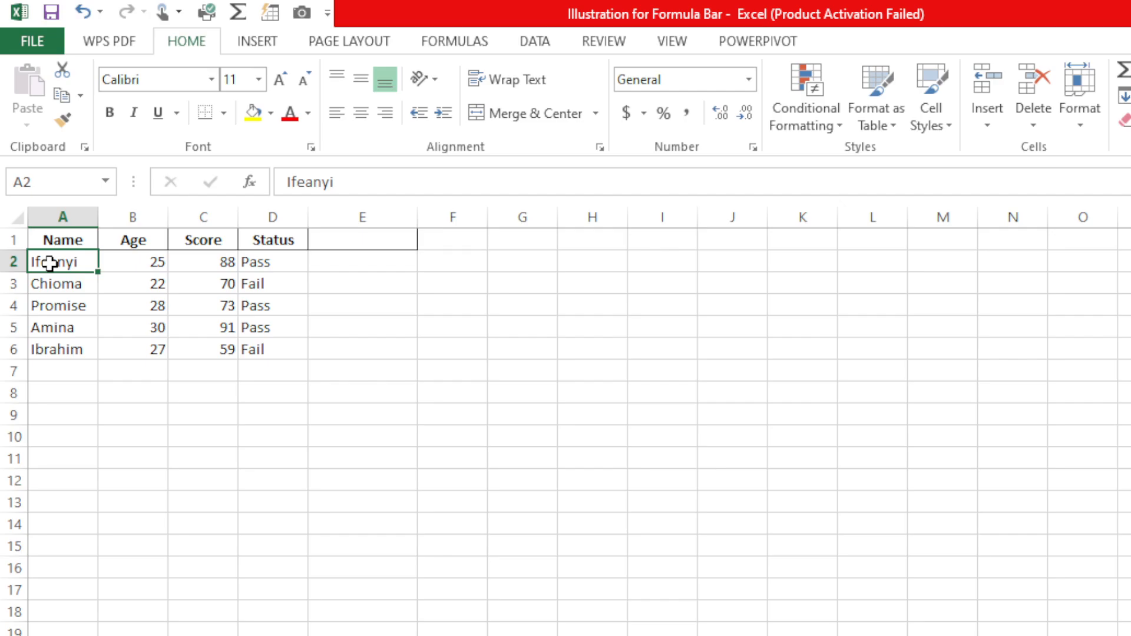
left_click_drag(50, 263, 133, 262)
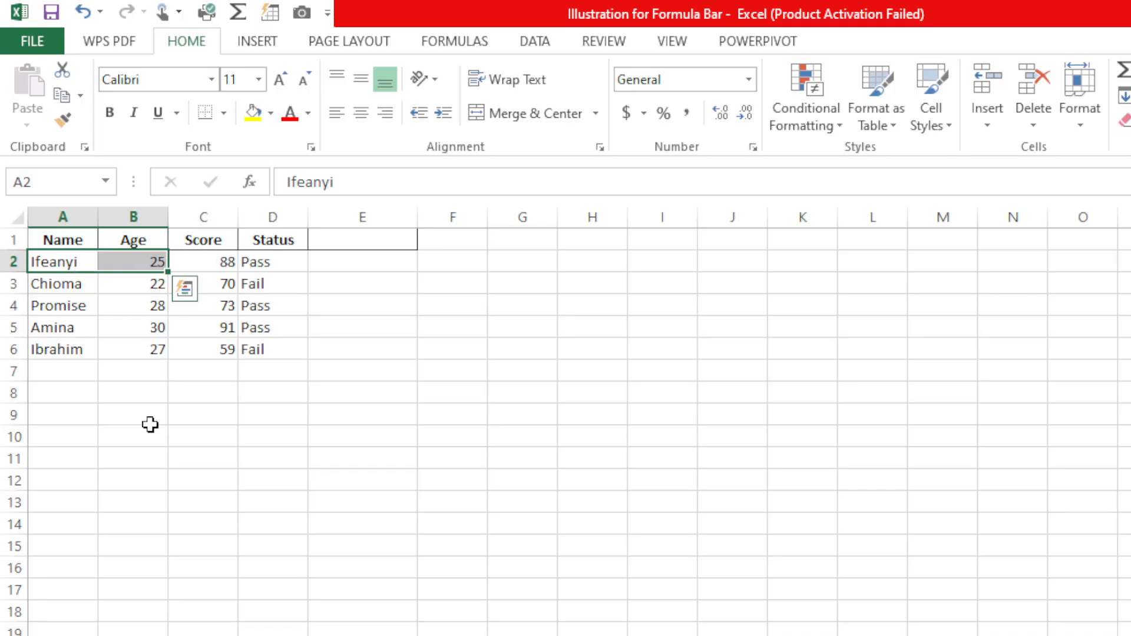
left_click(134, 393)
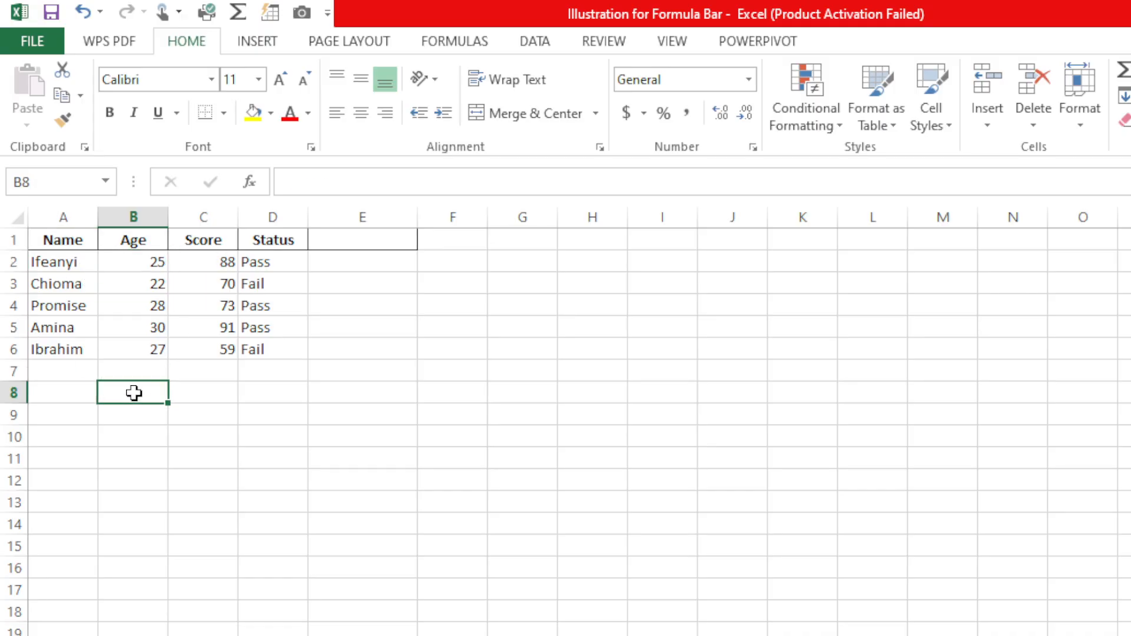
Step: Label cell A8 "Average" and calculate the average score in C8 with =AVERAGE(C2:C6)
left_click(67, 393)
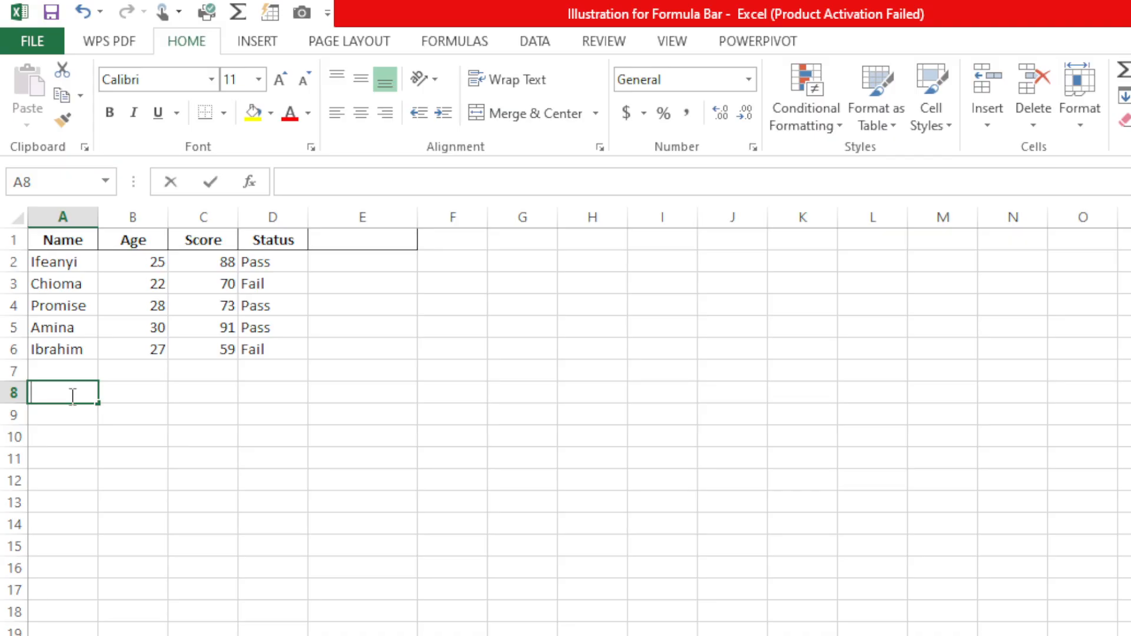
type("Average")
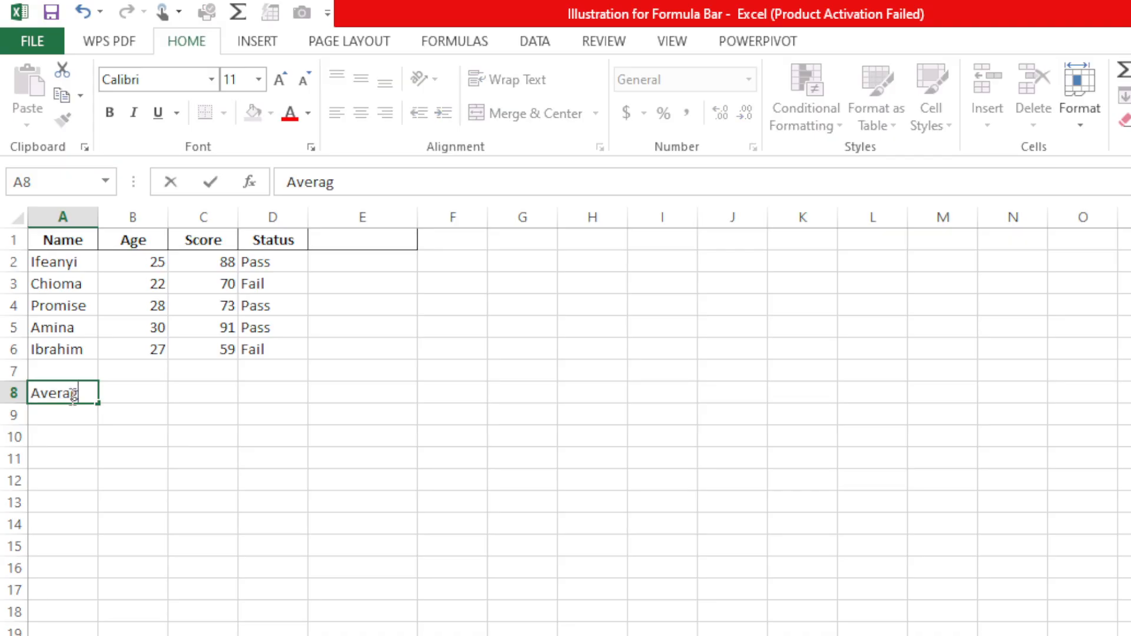
left_click(193, 396)
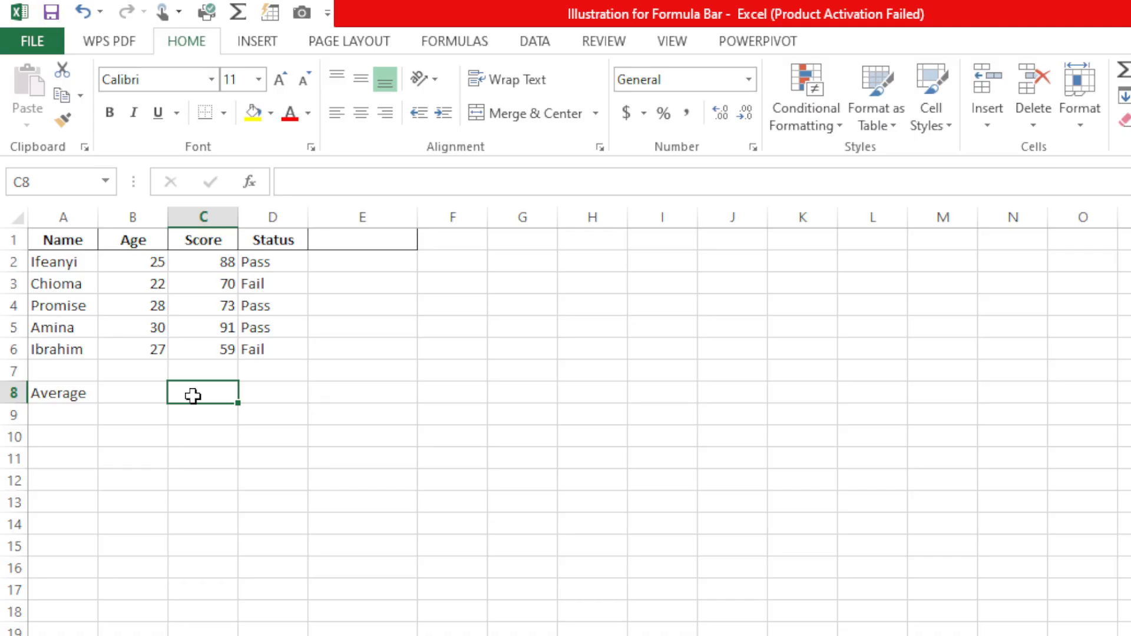
type("=")
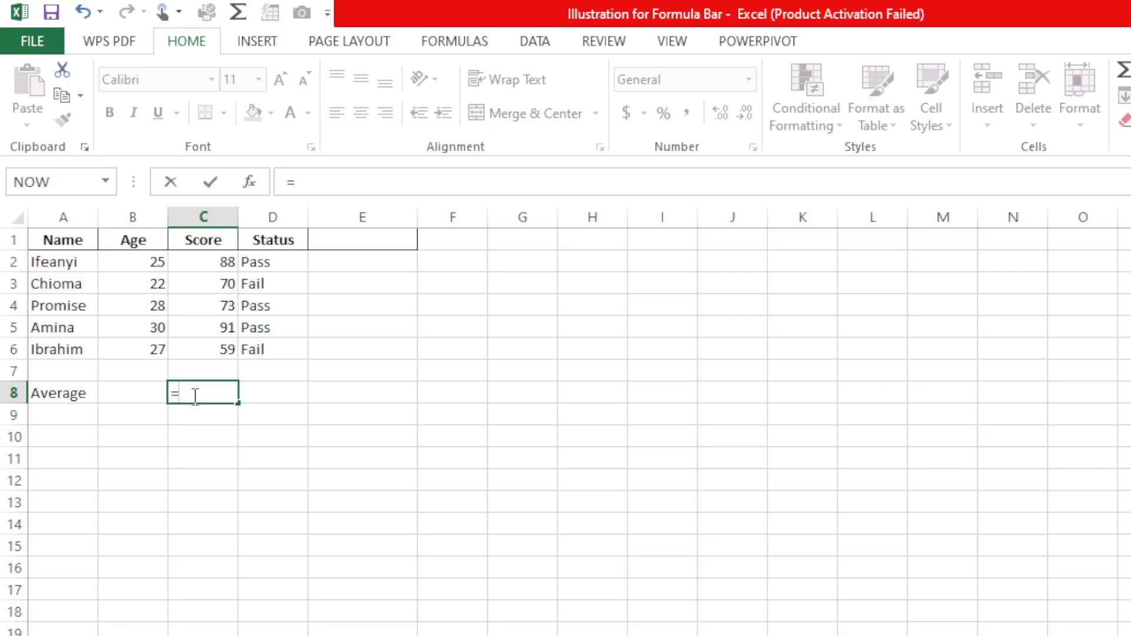
type("A")
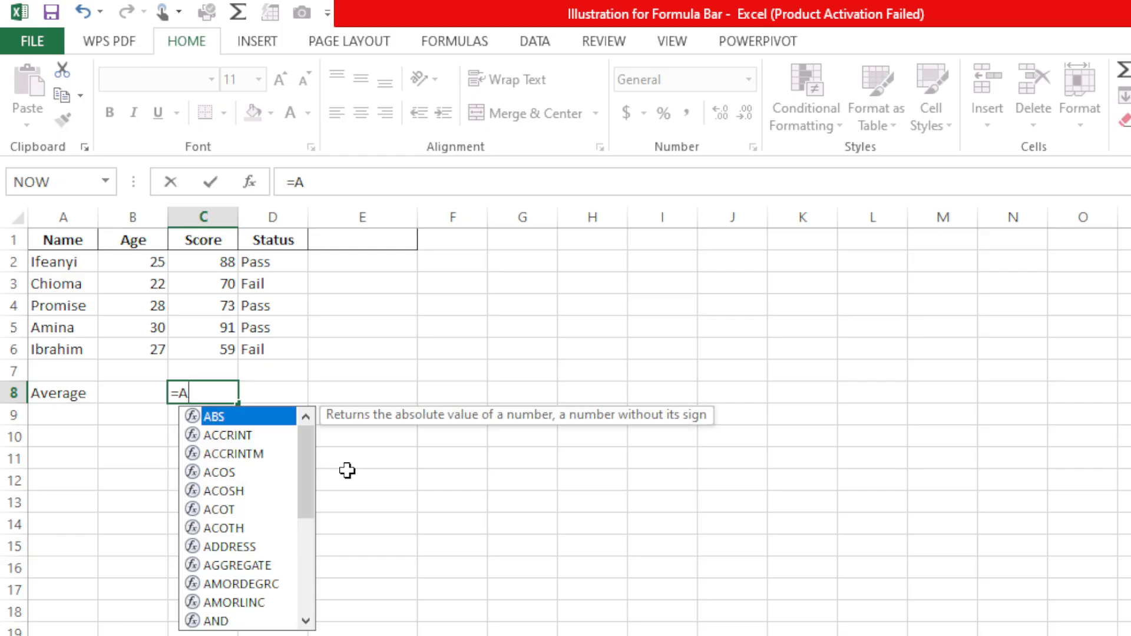
type("VER")
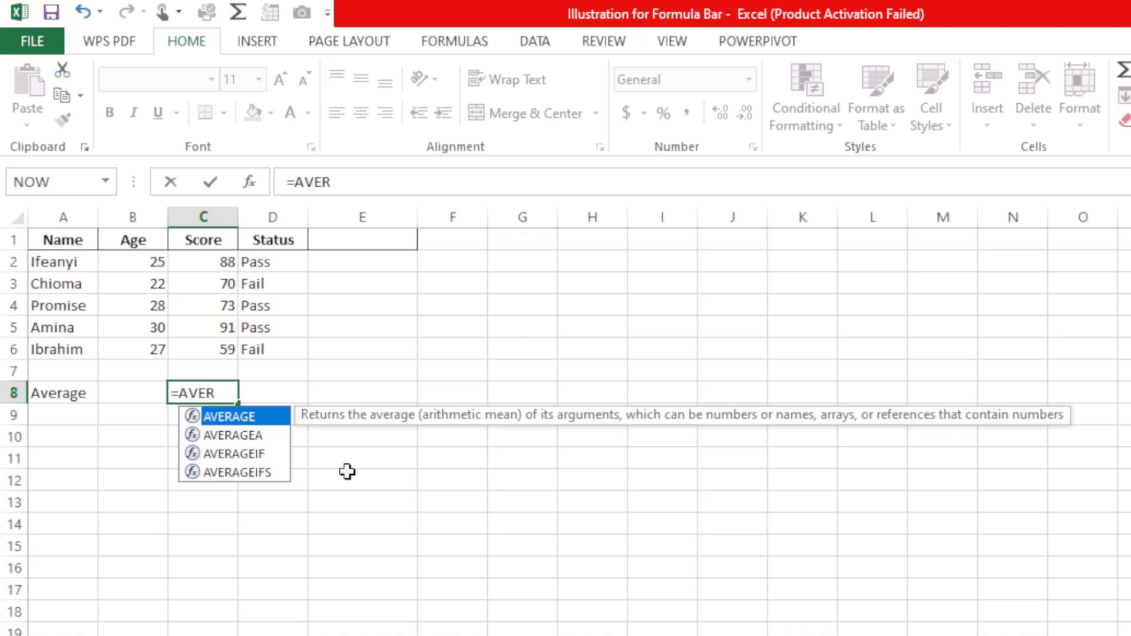
double_click(241, 416)
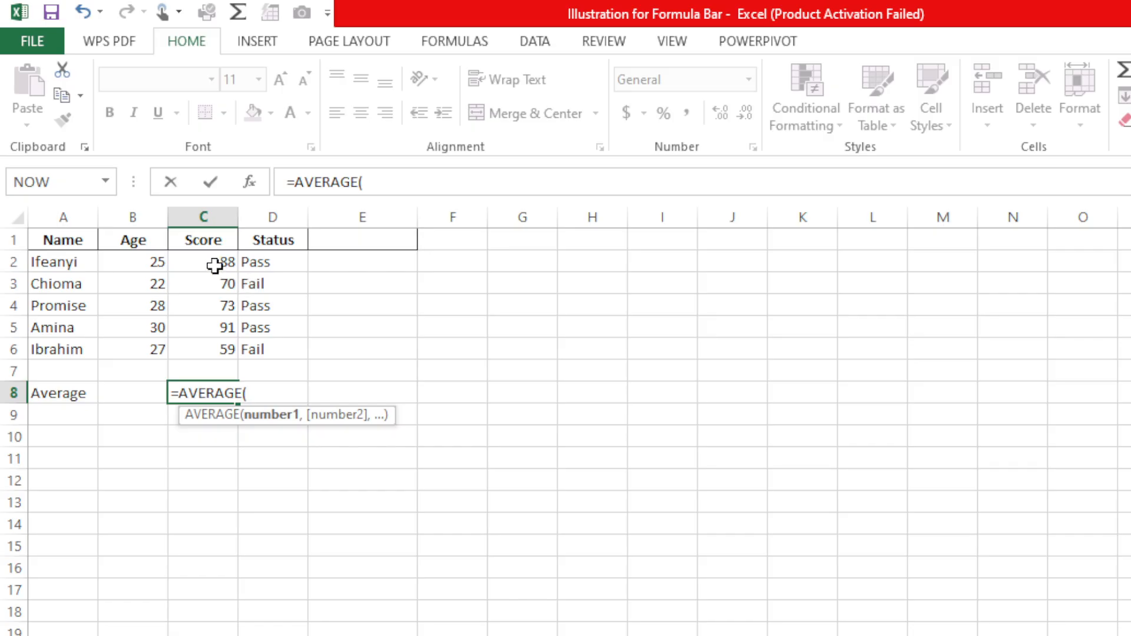
left_click_drag(214, 266, 227, 348)
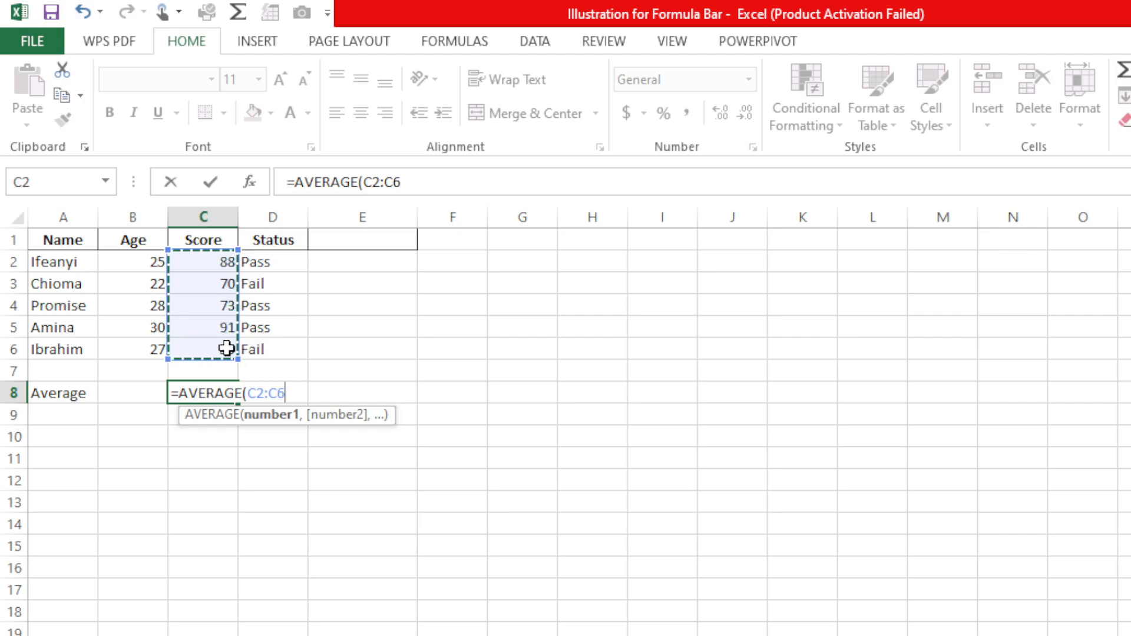
type(")")
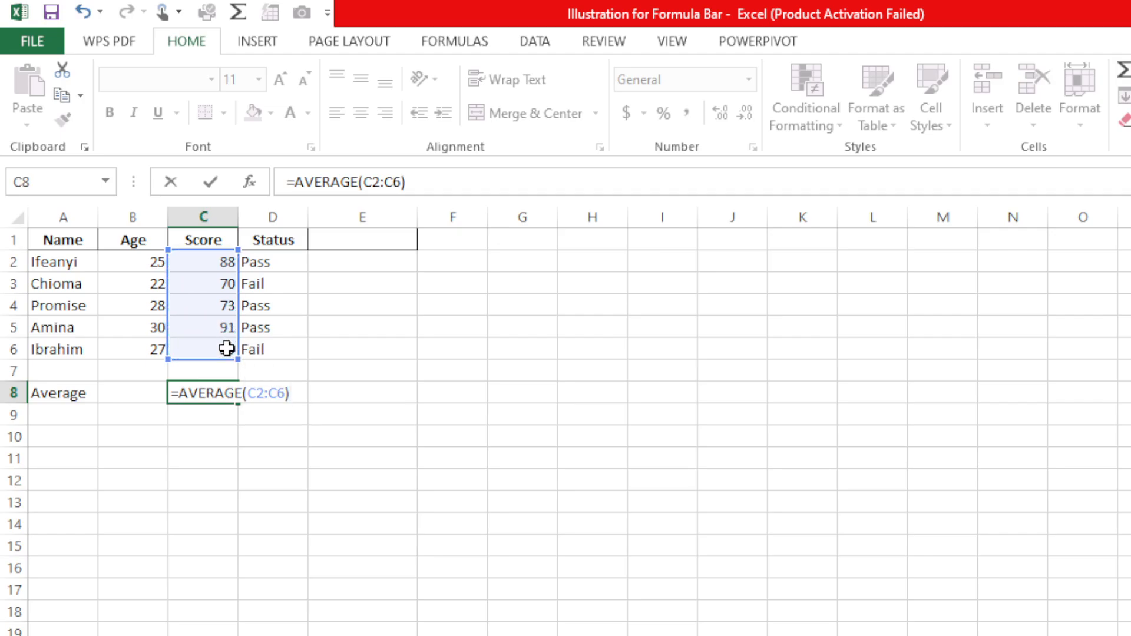
key("Return")
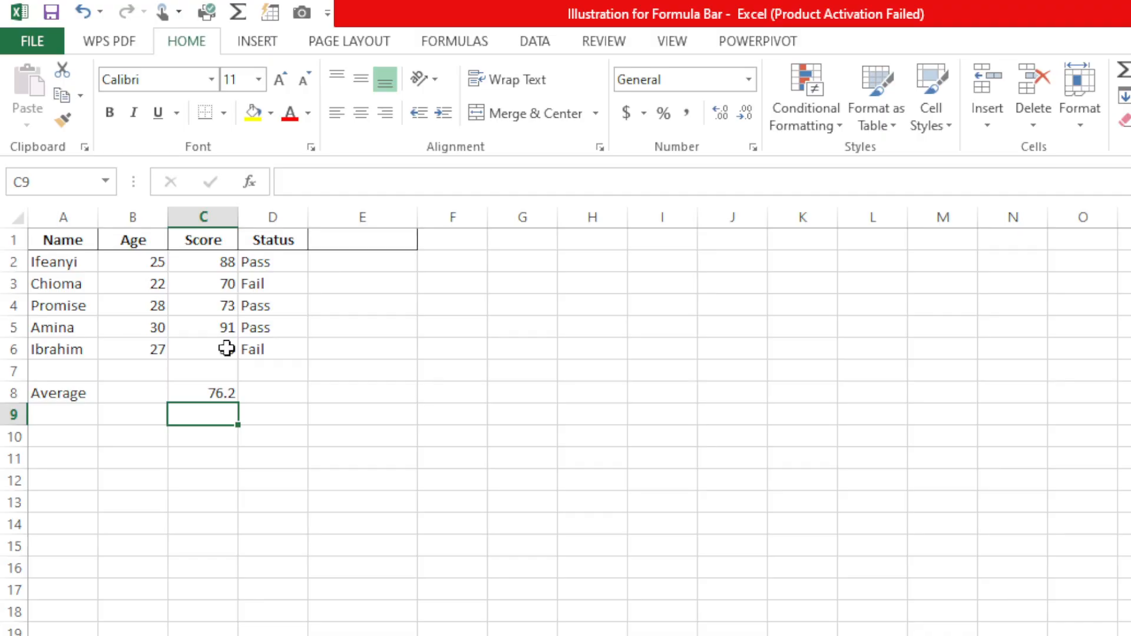
Step: Inspect the average formula in C8 and its referenced range in the formula bar, and compare with empty cell C9
left_click(199, 393)
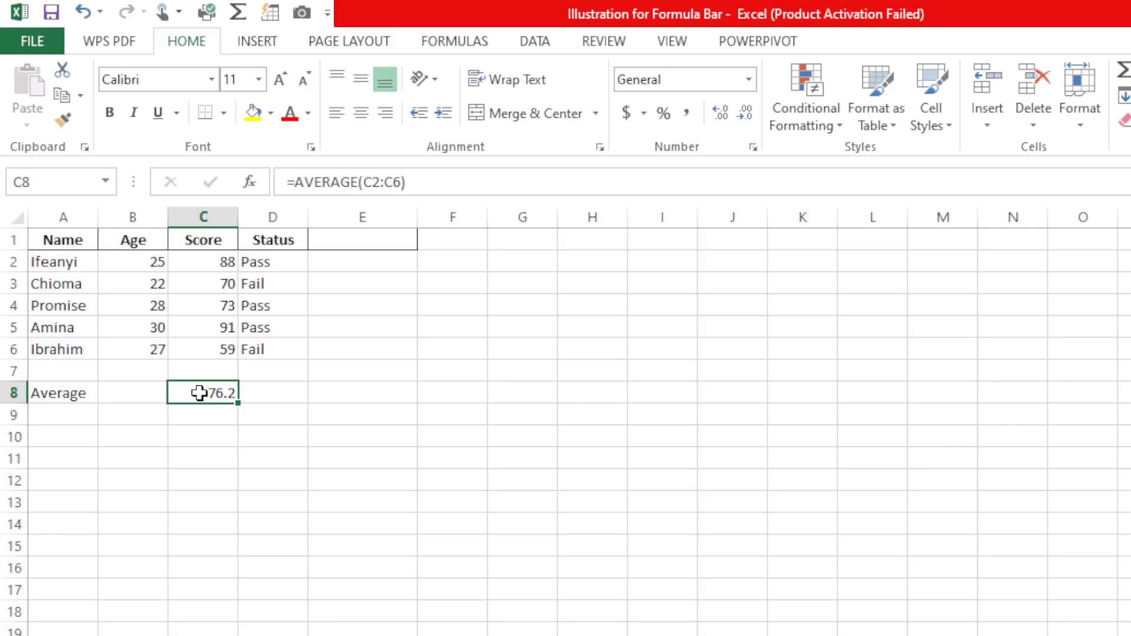
left_click(438, 176)
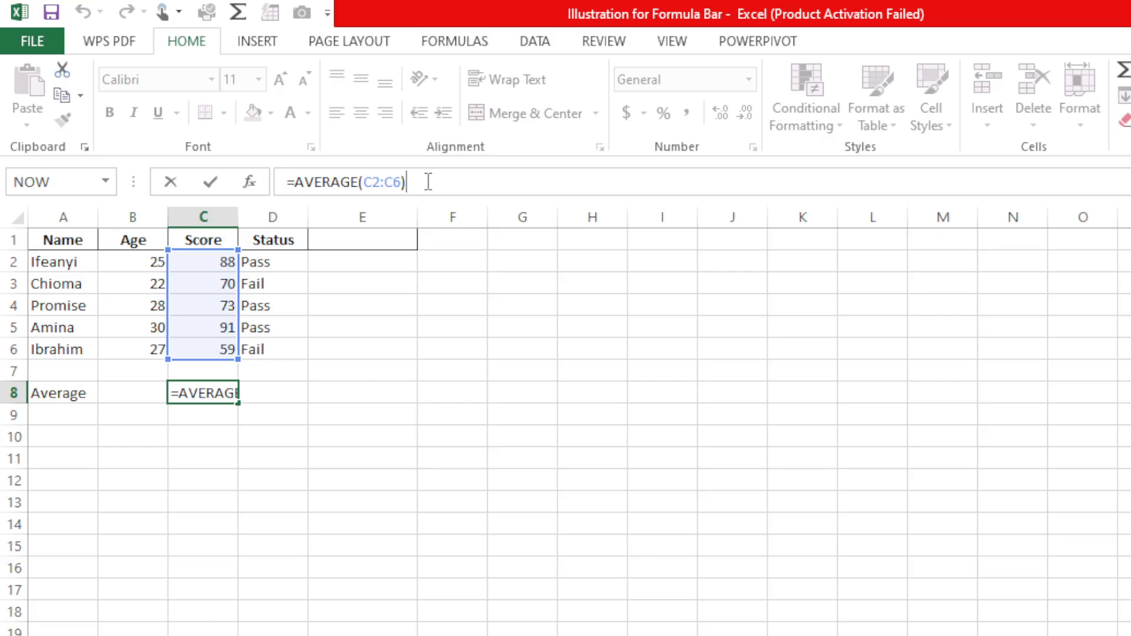
key("Return")
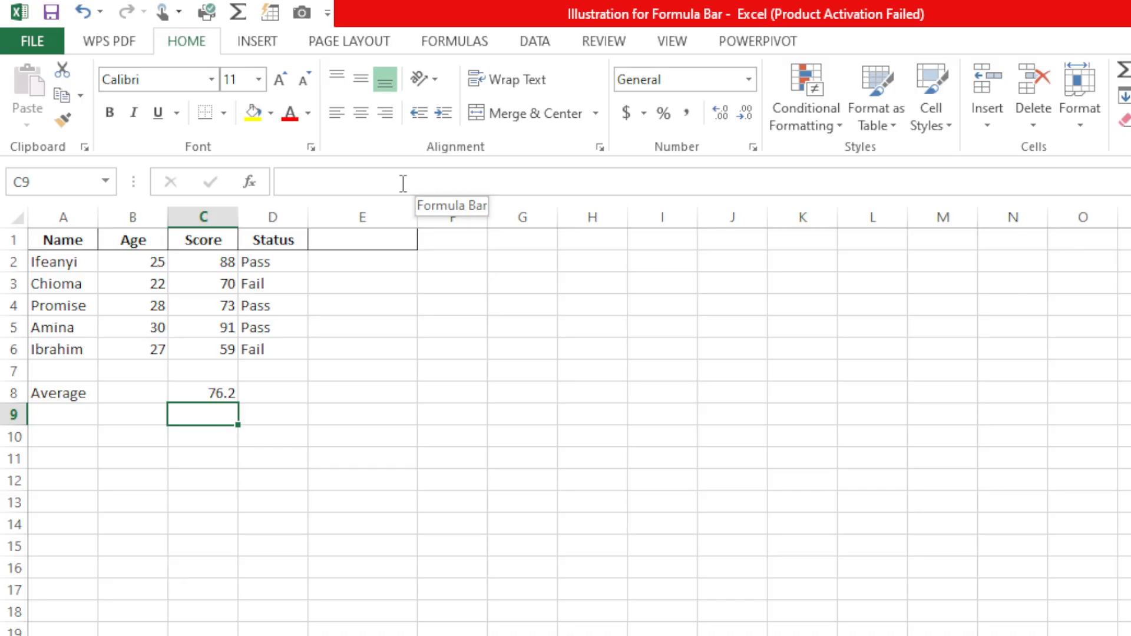
left_click(368, 181)
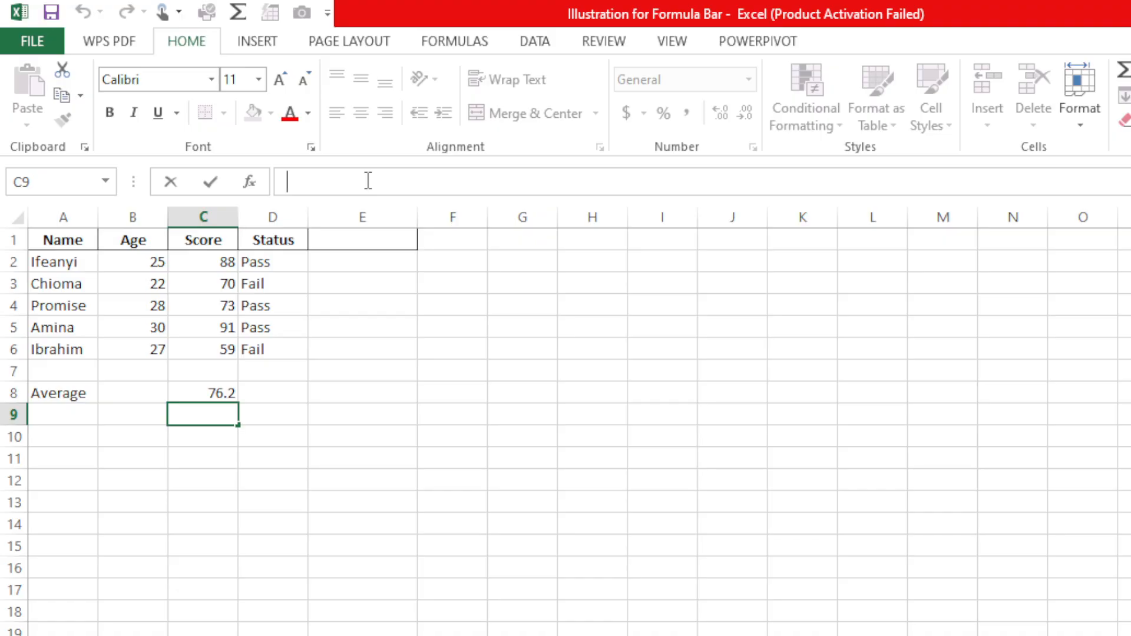
left_click(59, 415)
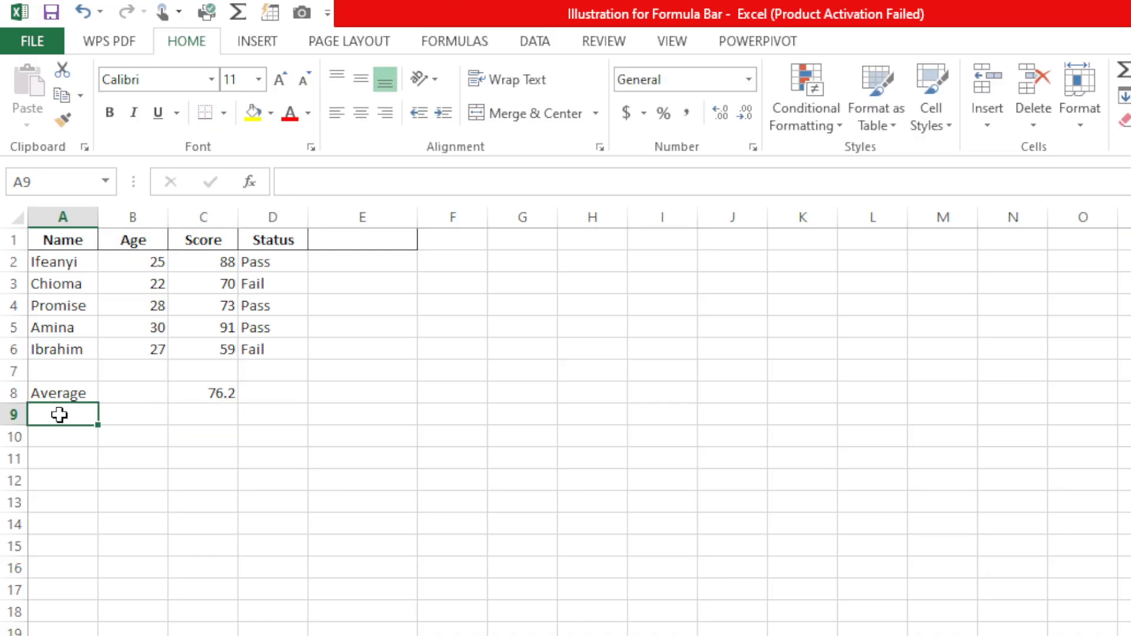
Step: Label cell A9 "Highest Score" below the Average label
type("Hif")
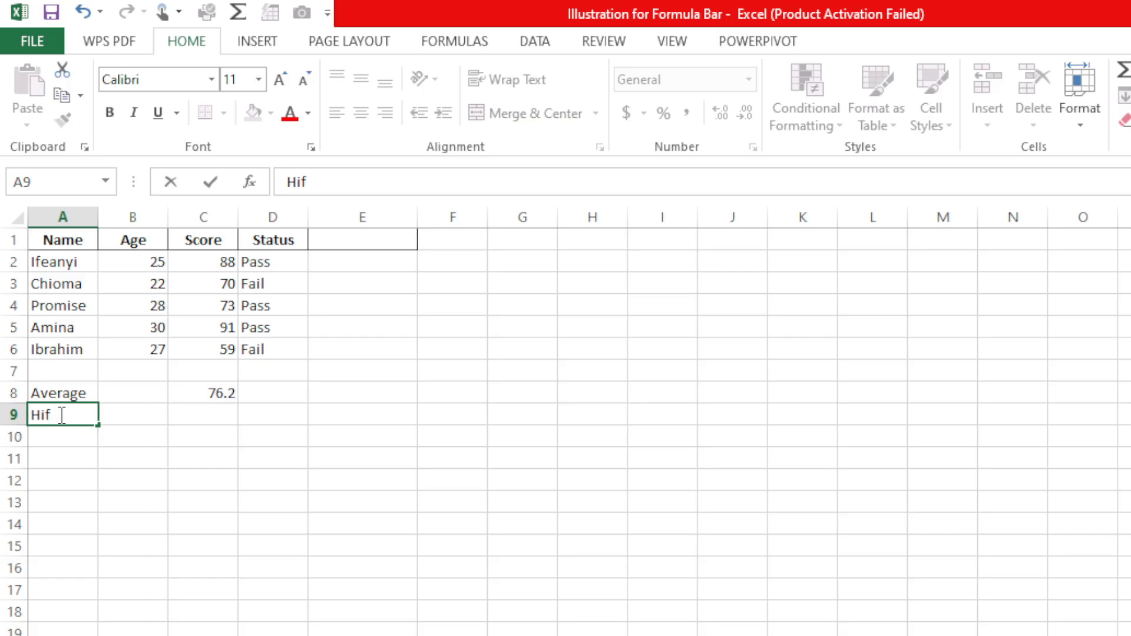
key("BackSpace")
type("ghest")
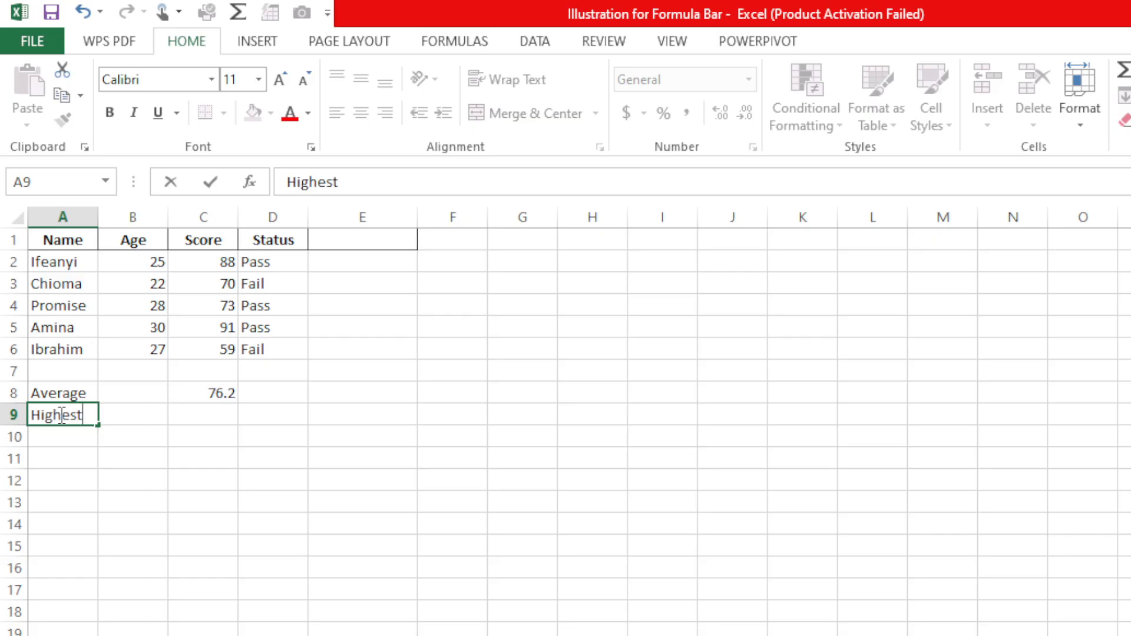
type(" Score")
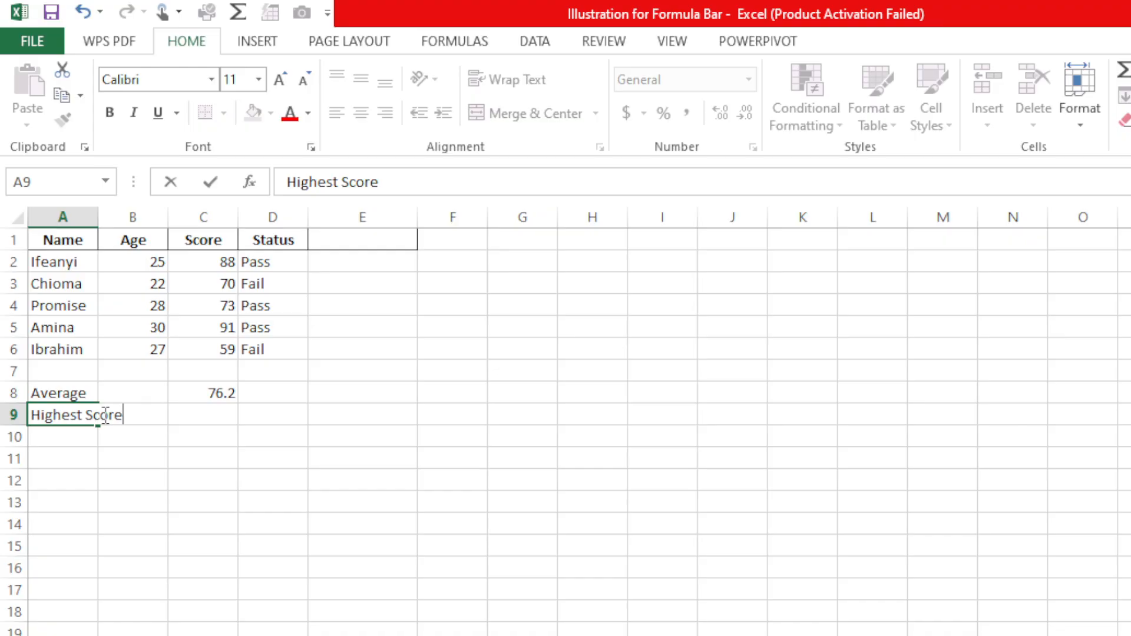
Step: Calculate the highest score in C9 with =MAX(C2:C6)
left_click(213, 415)
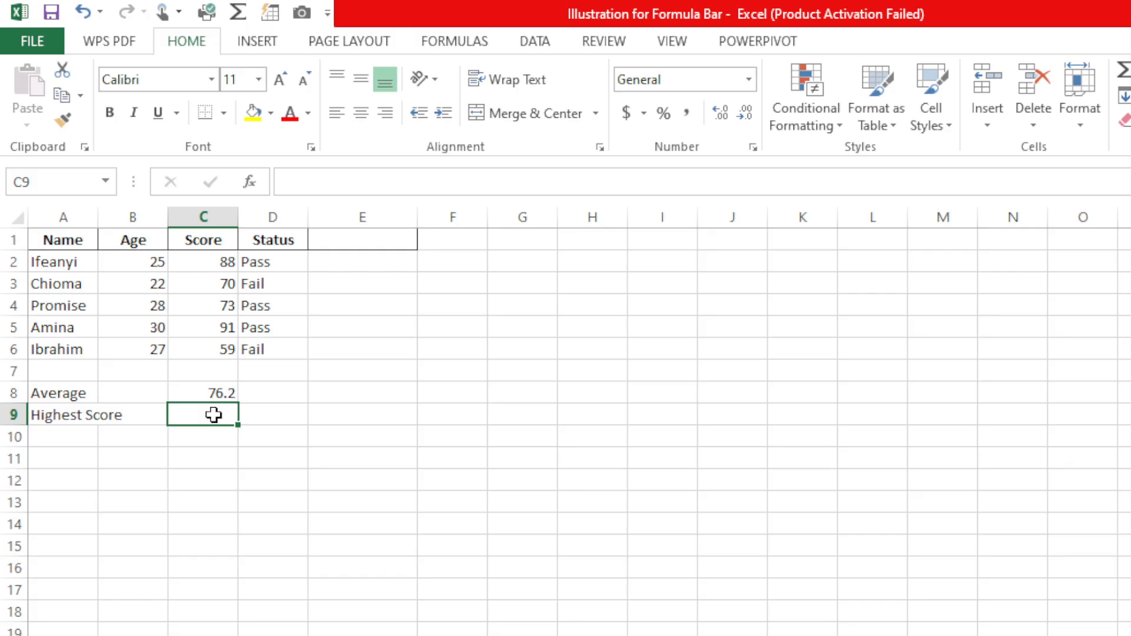
type("=")
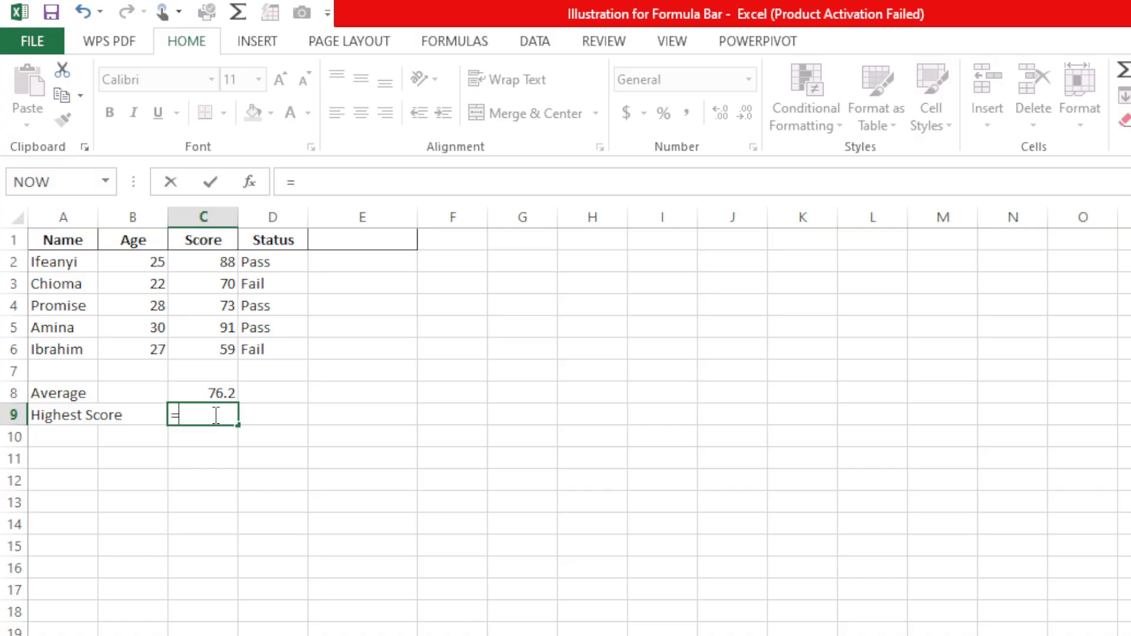
type("Max")
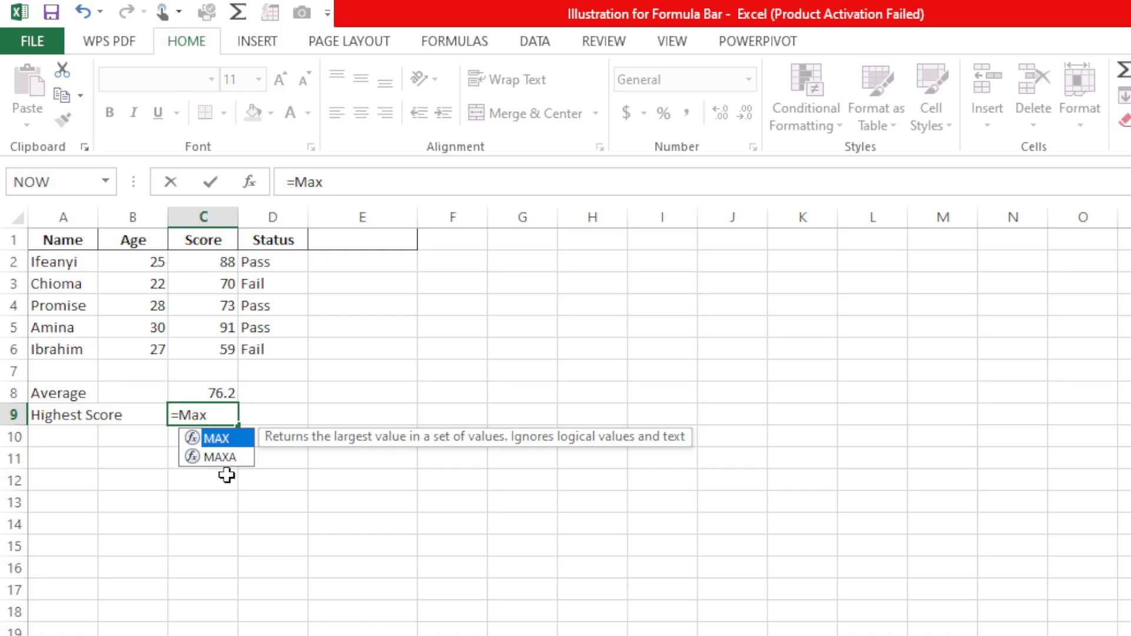
double_click(228, 440)
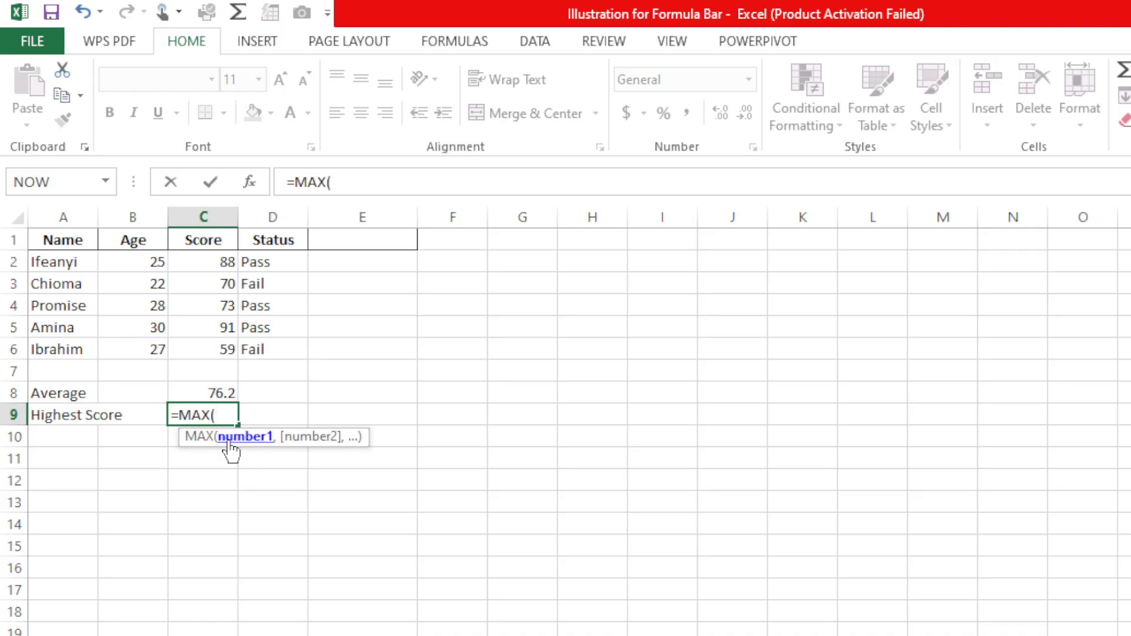
left_click(208, 264)
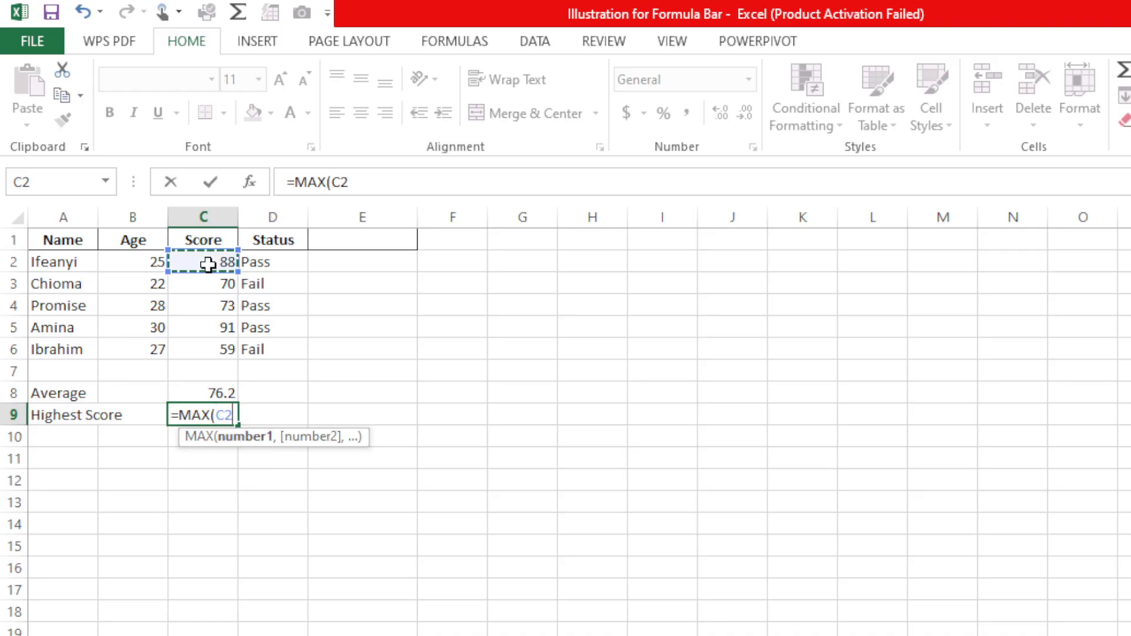
left_click_drag(207, 265, 223, 346)
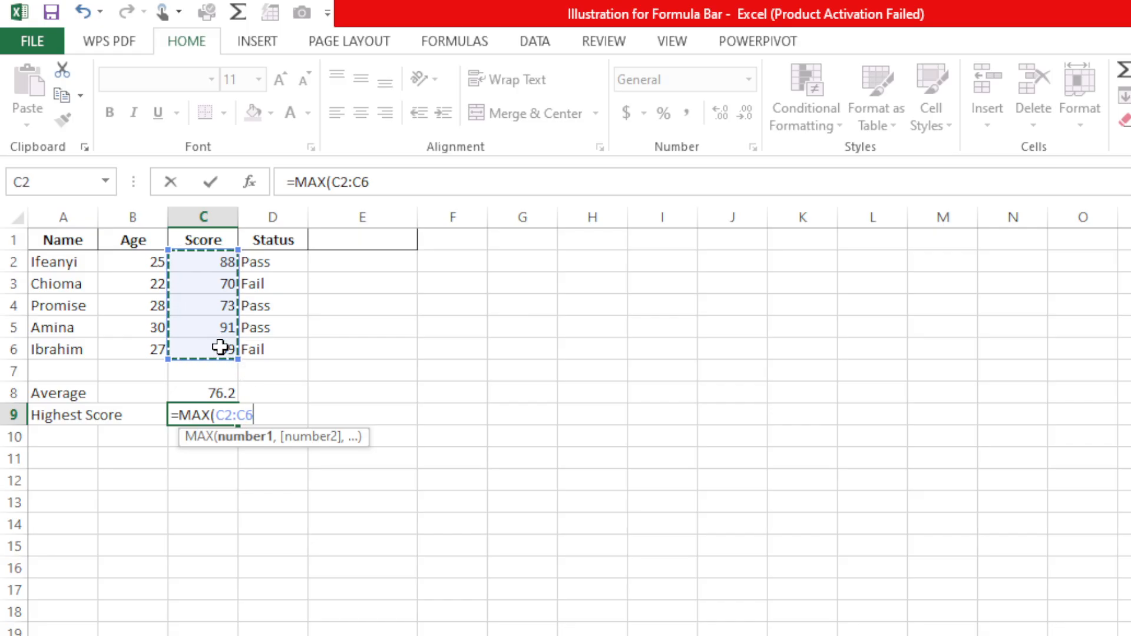
type(")")
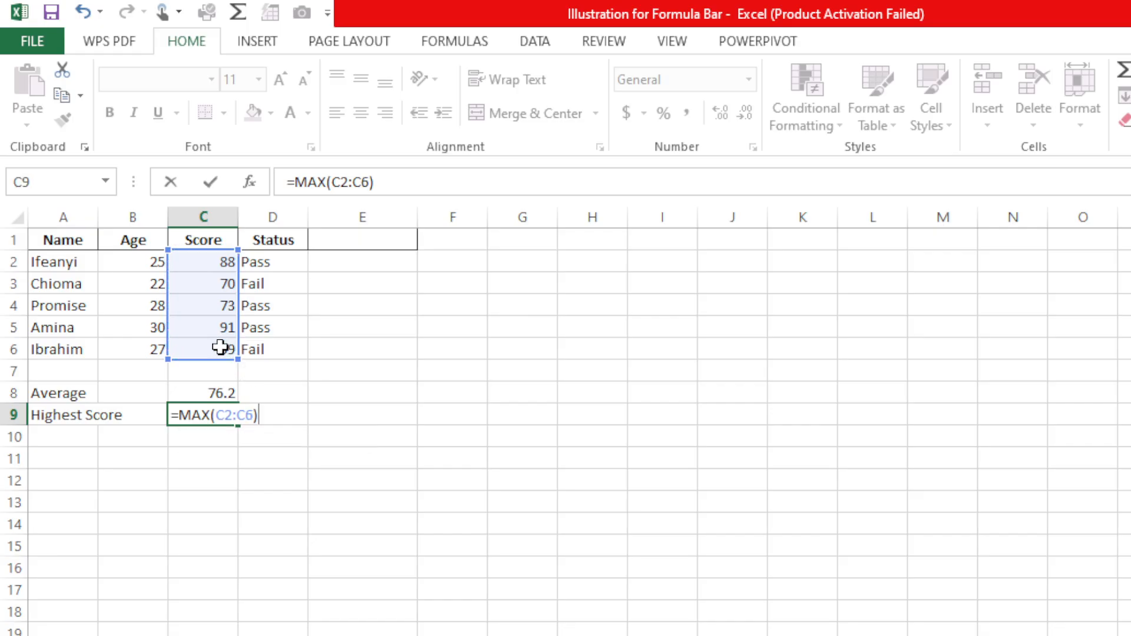
key("Return")
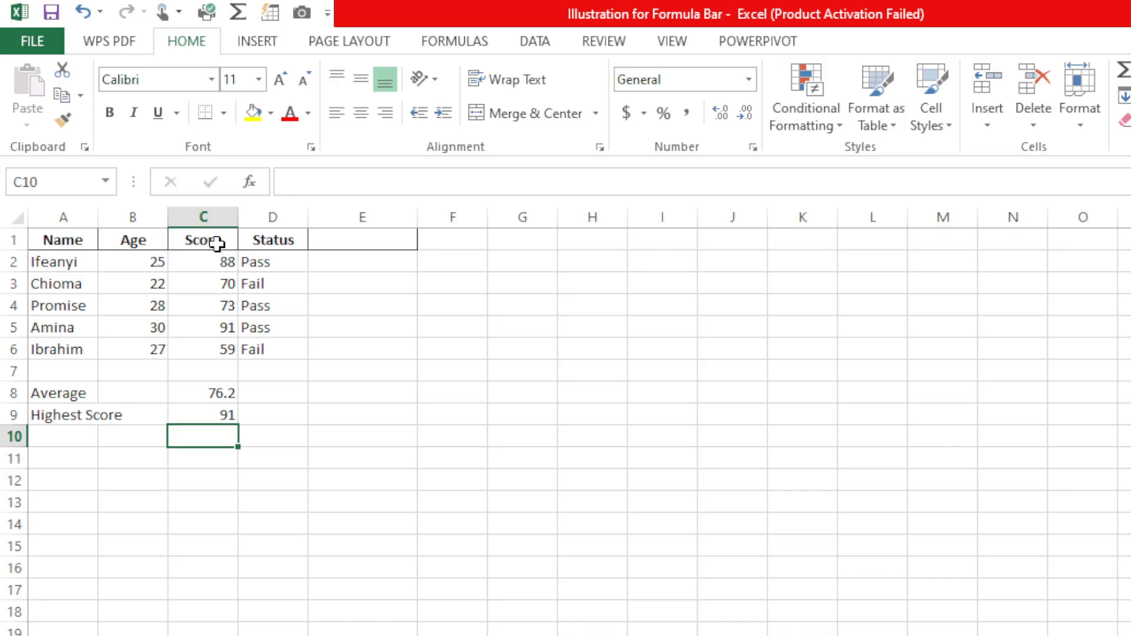
Step: Inspect the Score column and the highest-score formula in C9, with its referenced range, in the formula bar
left_click(224, 211)
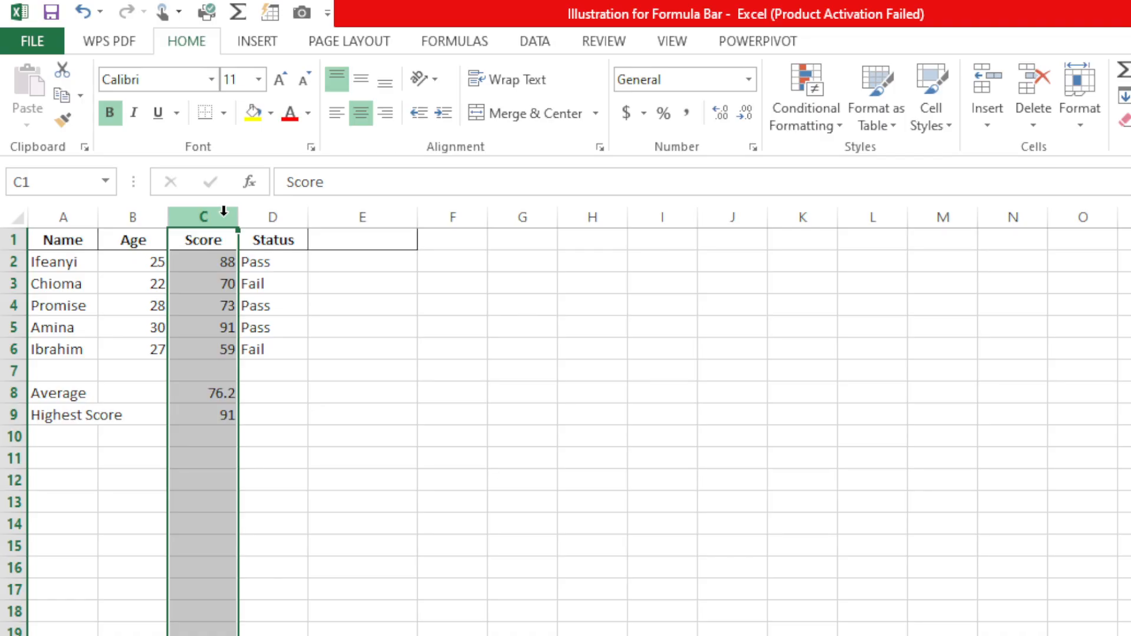
left_click(211, 416)
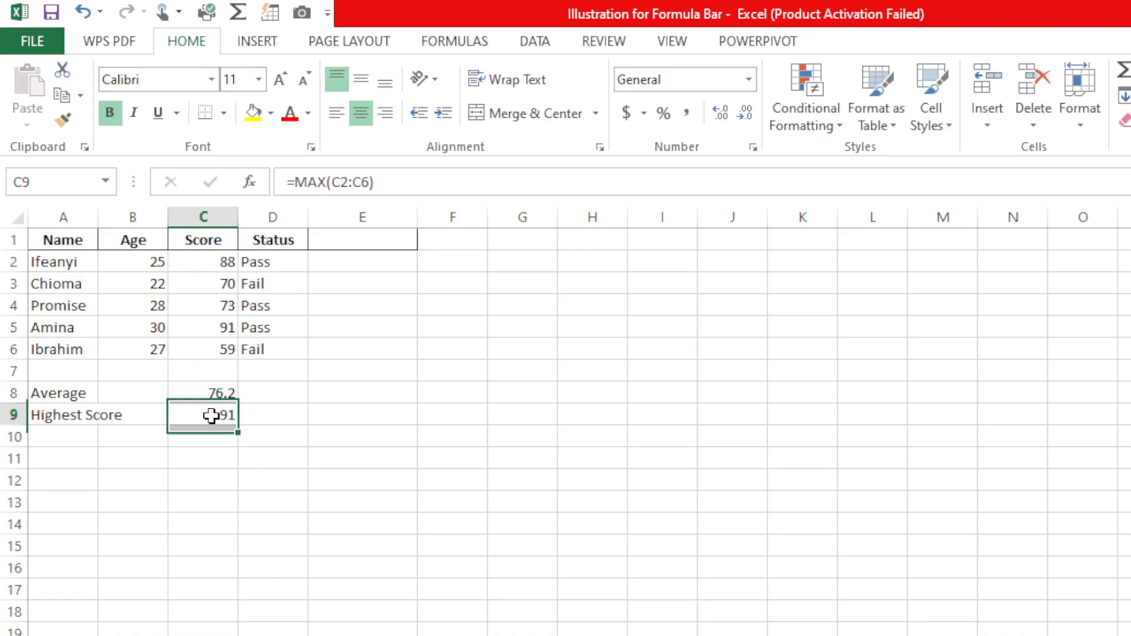
left_click(422, 179)
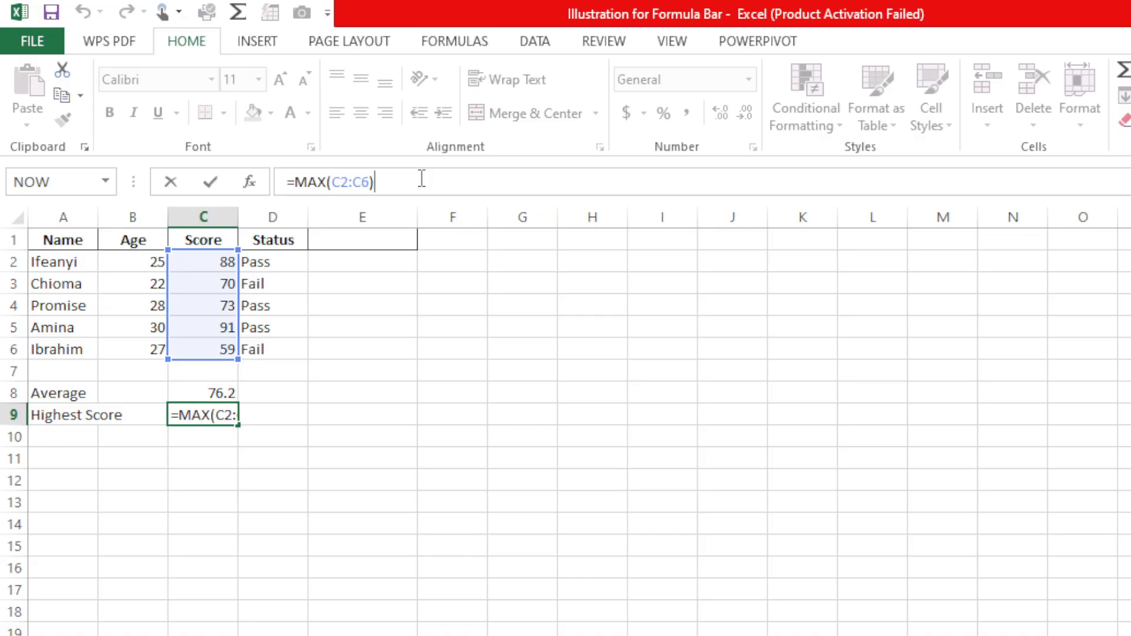
key("Return")
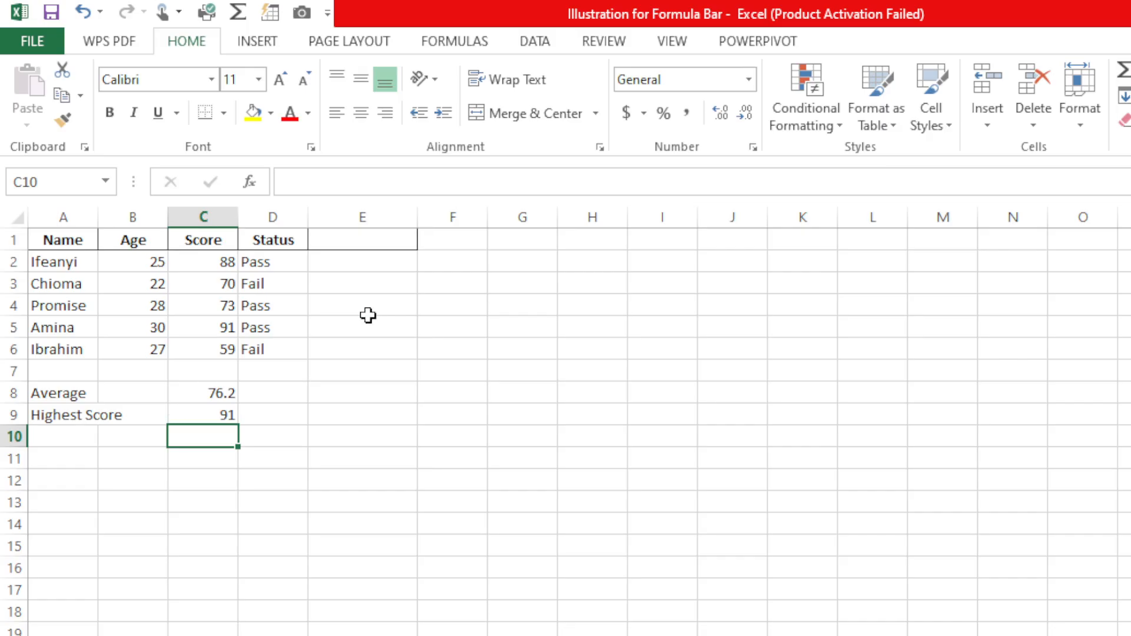
Step: Add the column heading "Adjusted Score" in cell E1 and check it in the formula bar
left_click(340, 240)
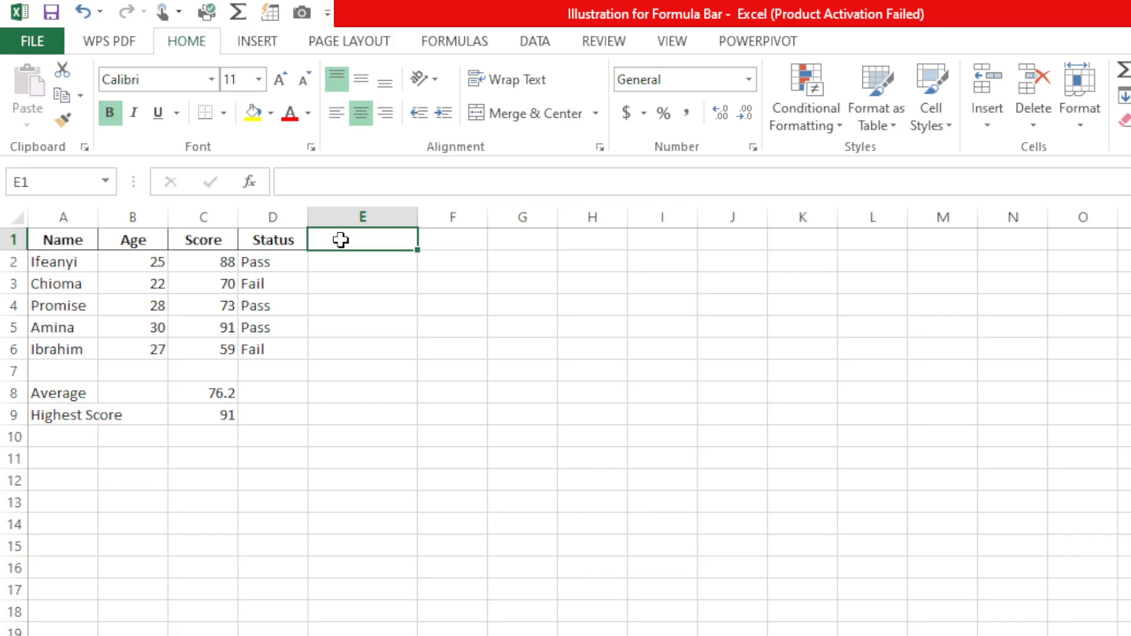
type("A")
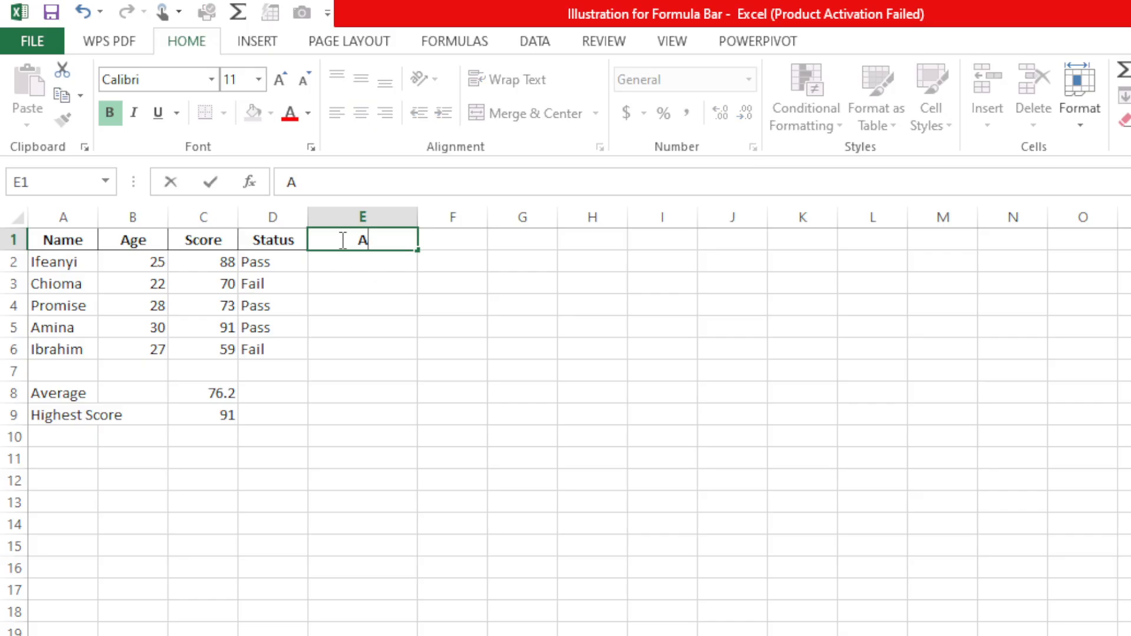
type("djusted Score")
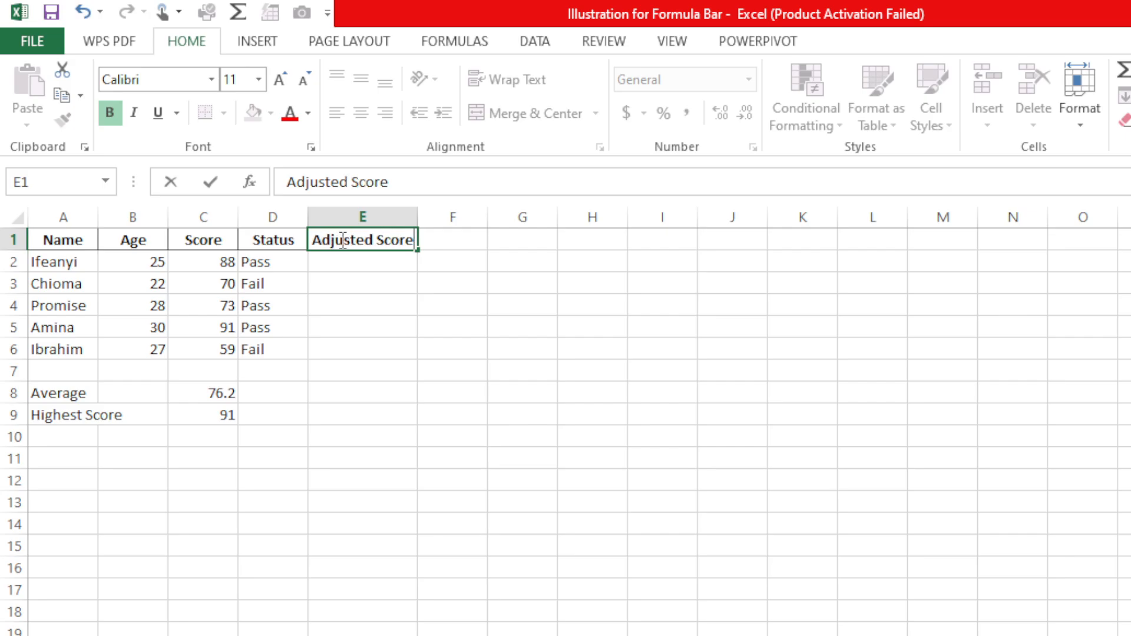
key("Return")
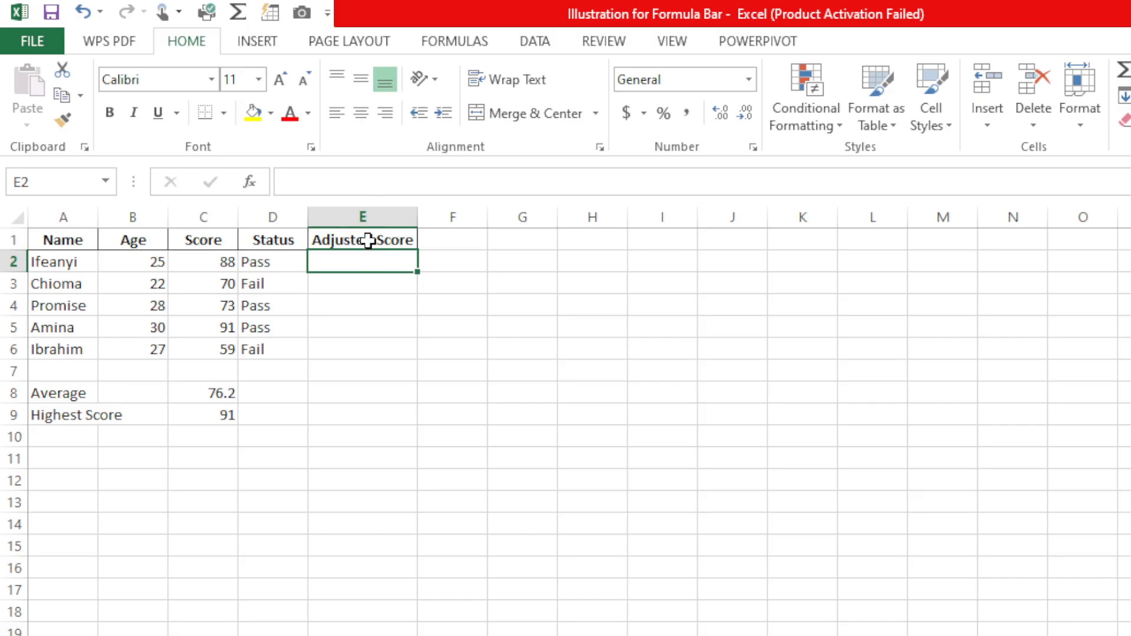
left_click(368, 238)
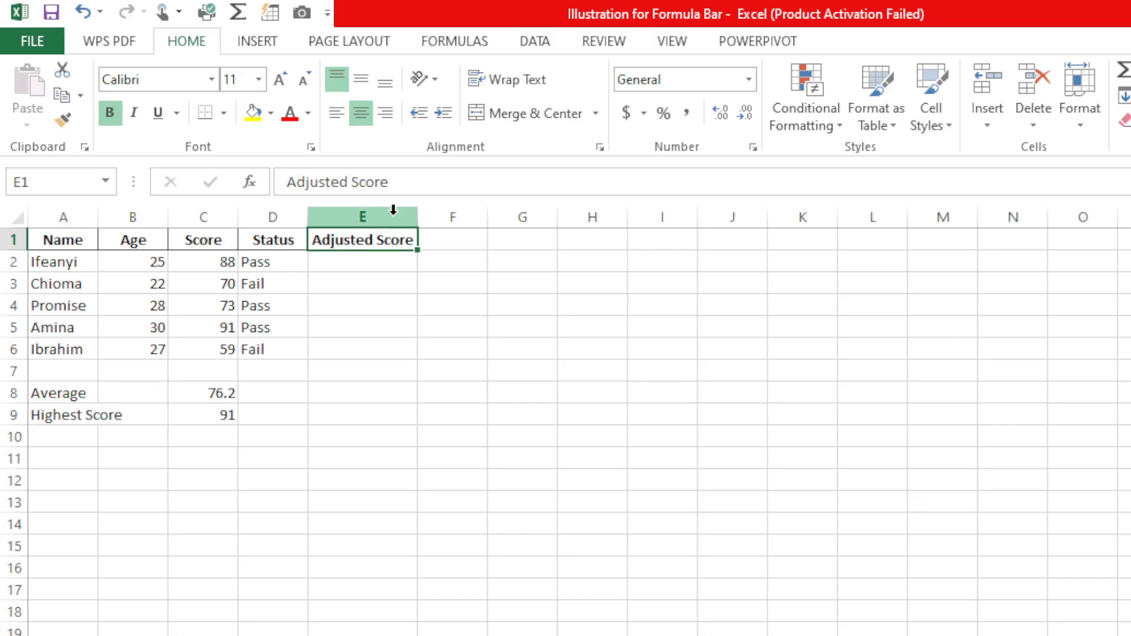
Step: Calculate the first student's adjusted score in E2 with =C2+5
left_click(368, 263)
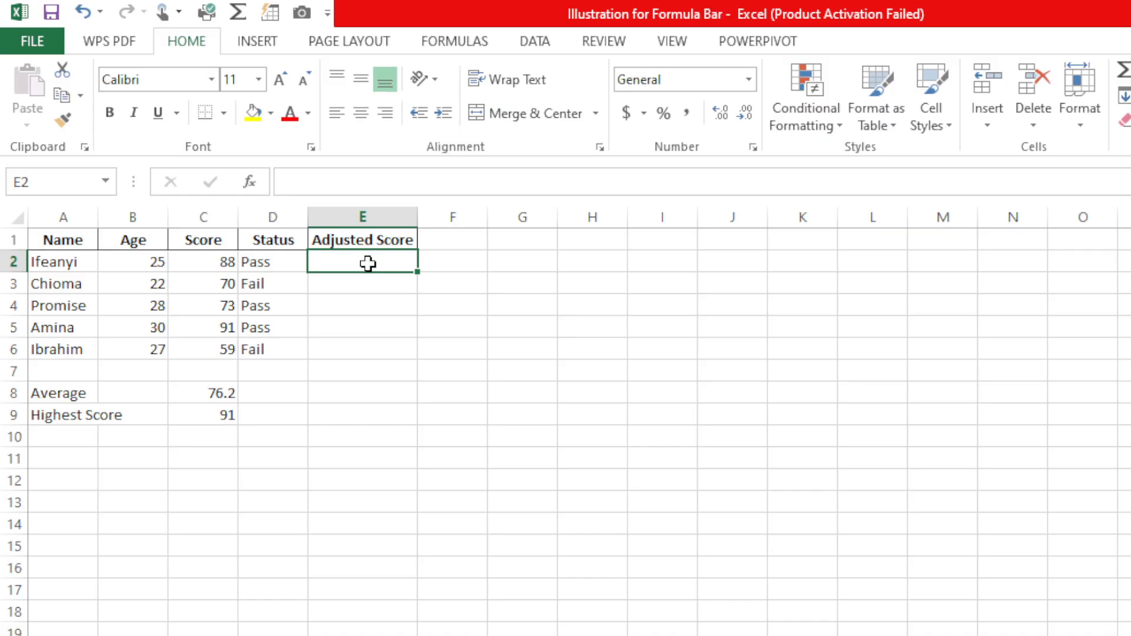
double_click(368, 263)
type("=")
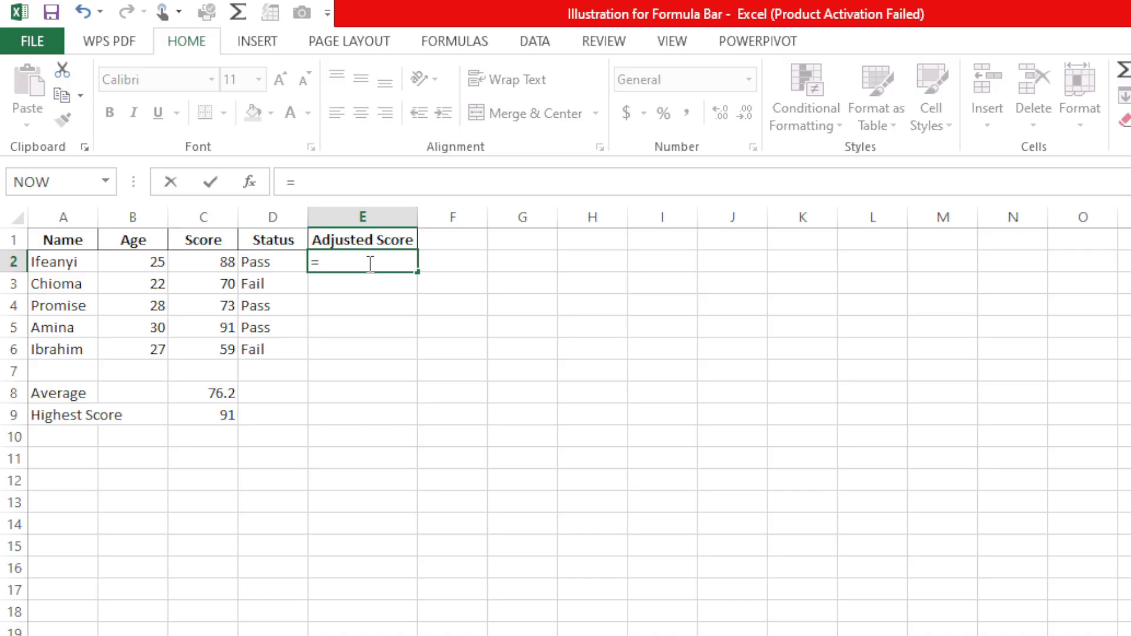
type("C2")
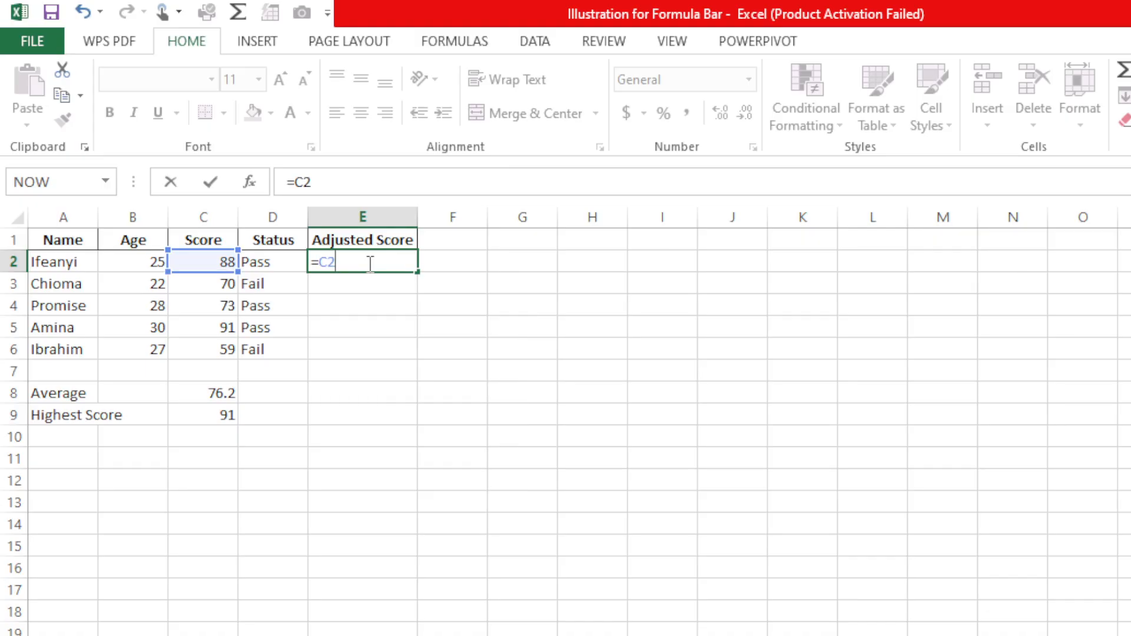
type("+5")
key("Return")
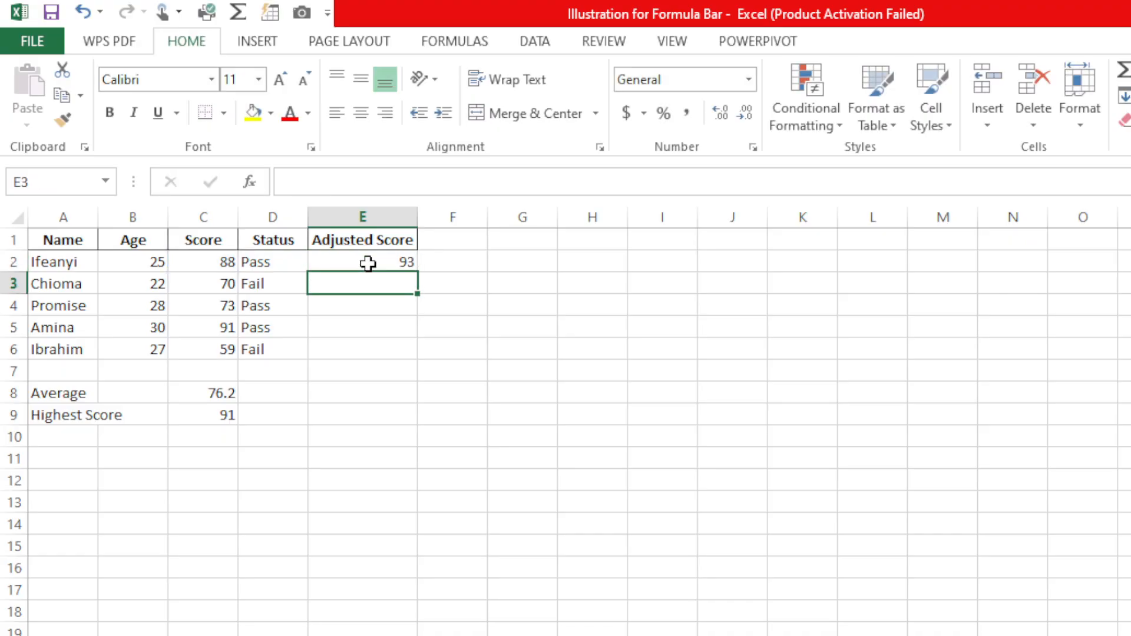
Step: Fill the adjusted score formula from E2 down through E6 for the remaining students
left_click(405, 263)
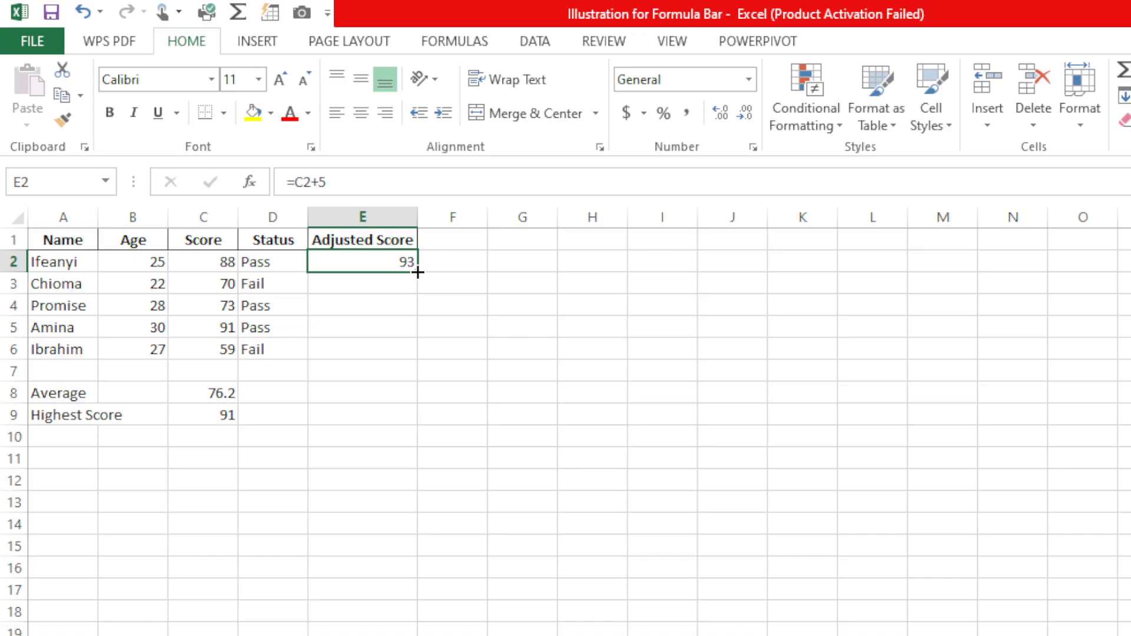
left_click_drag(418, 272, 417, 357)
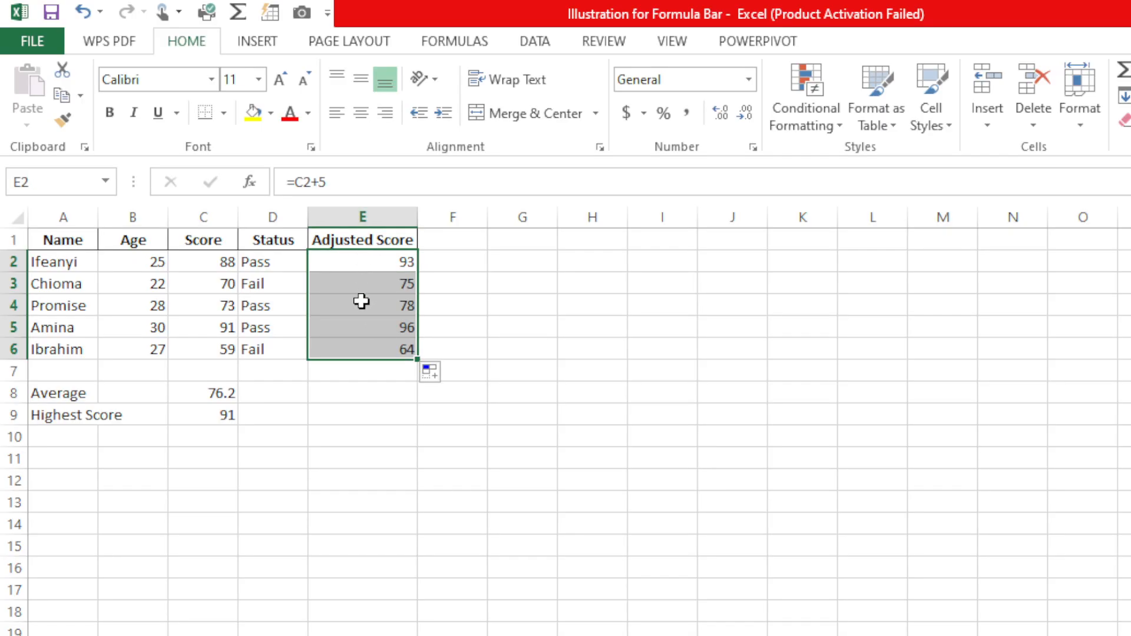
left_click(517, 308)
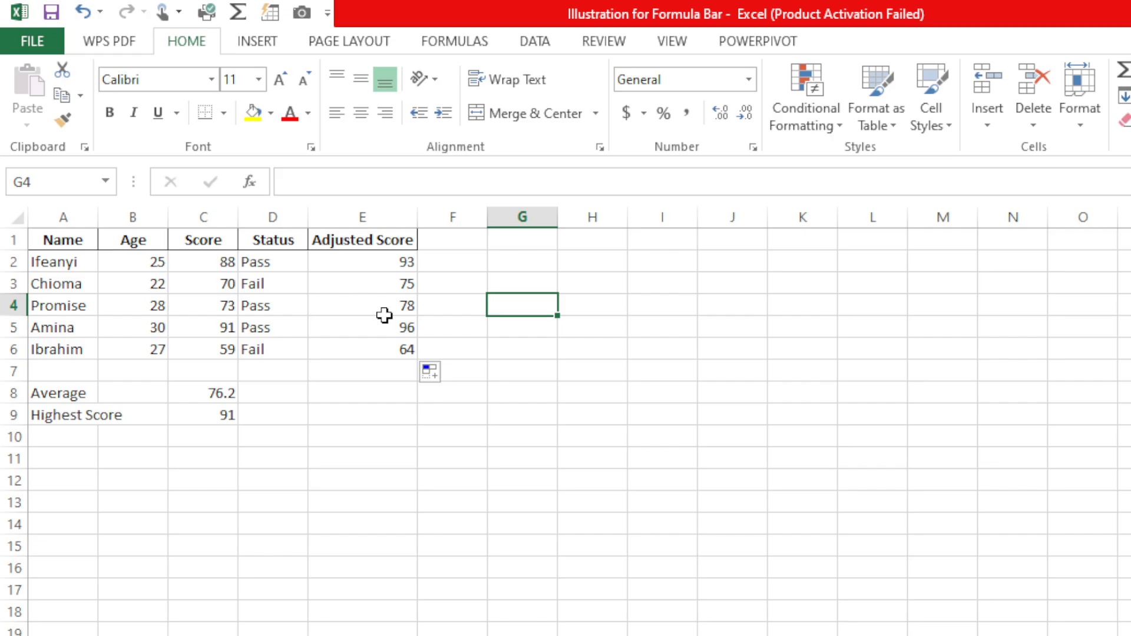
Step: Replace the average formula in C8 with =SUM(C2:C6)/5
left_click(61, 394)
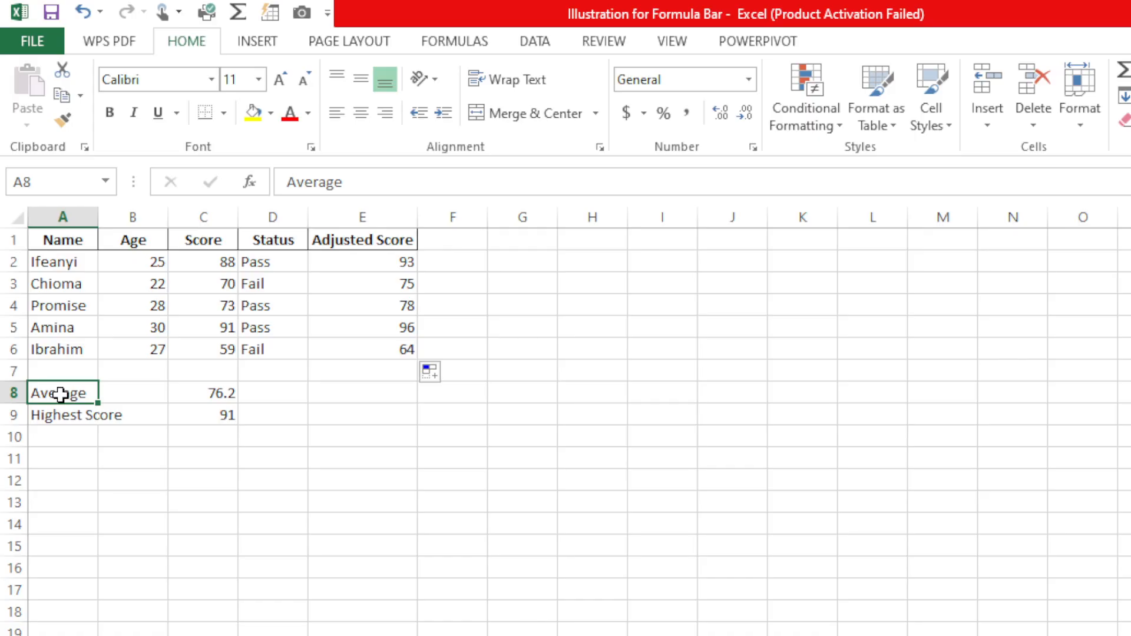
left_click(209, 392)
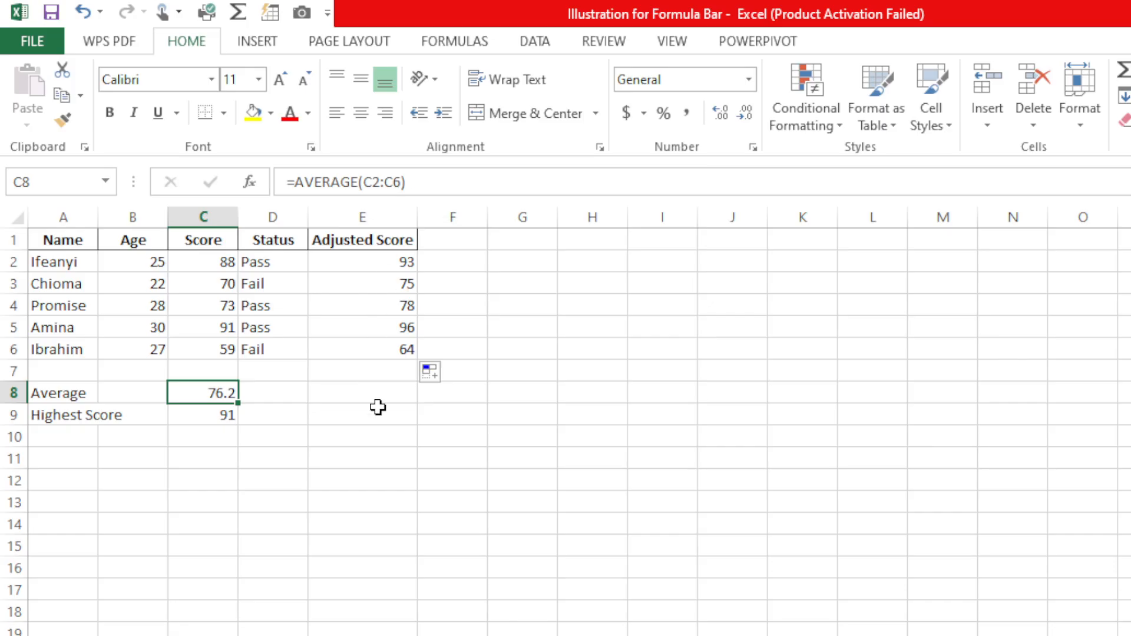
type("=s")
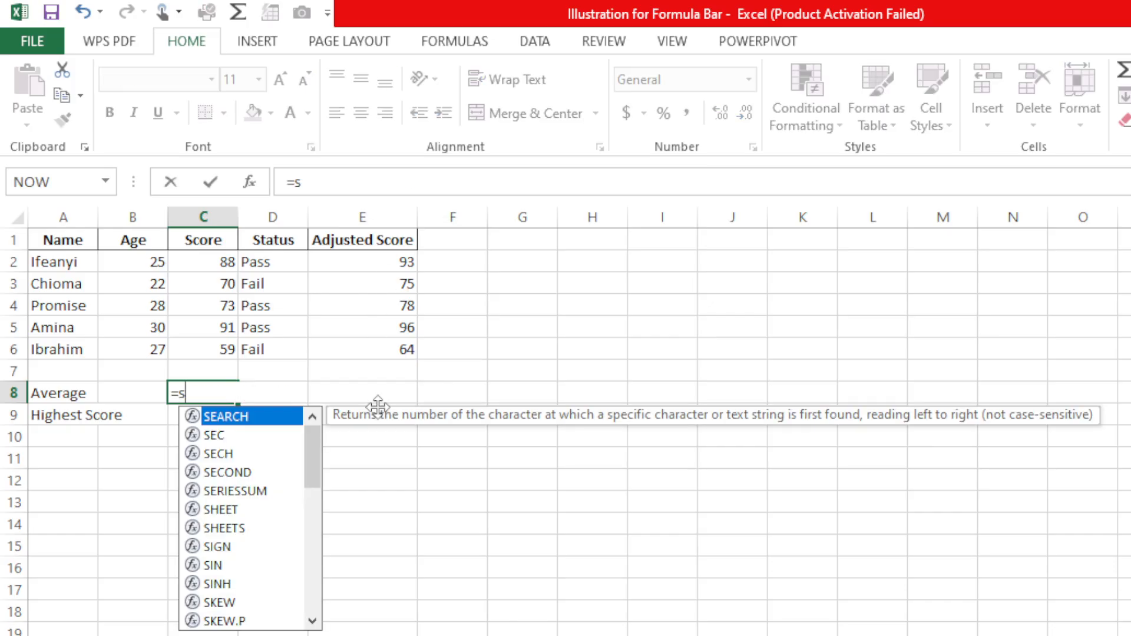
type("um")
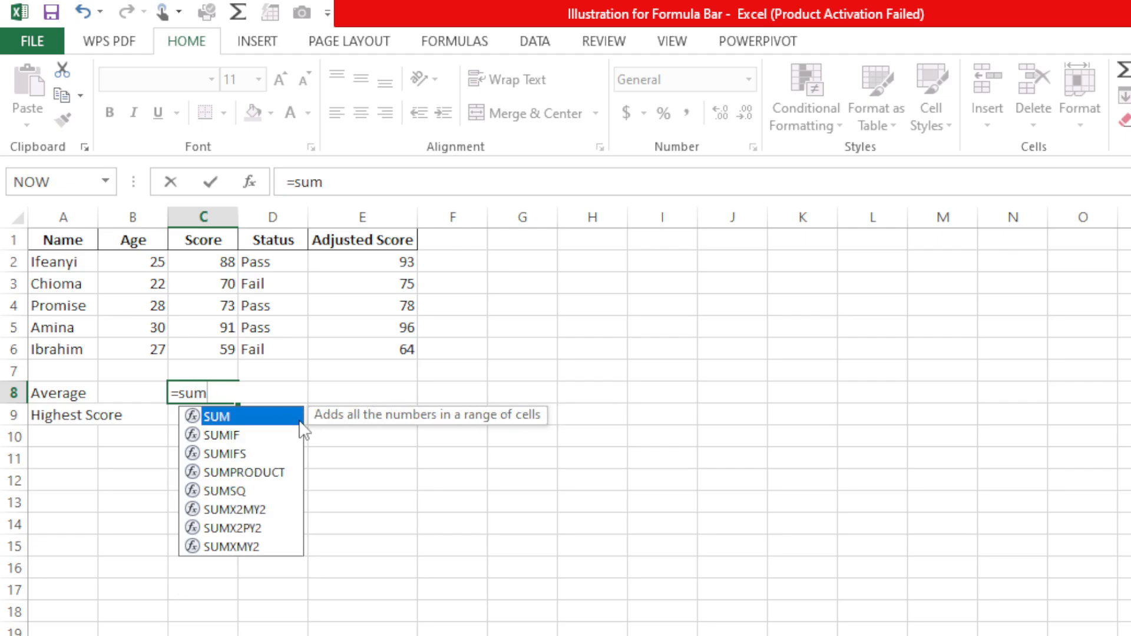
key("Tab")
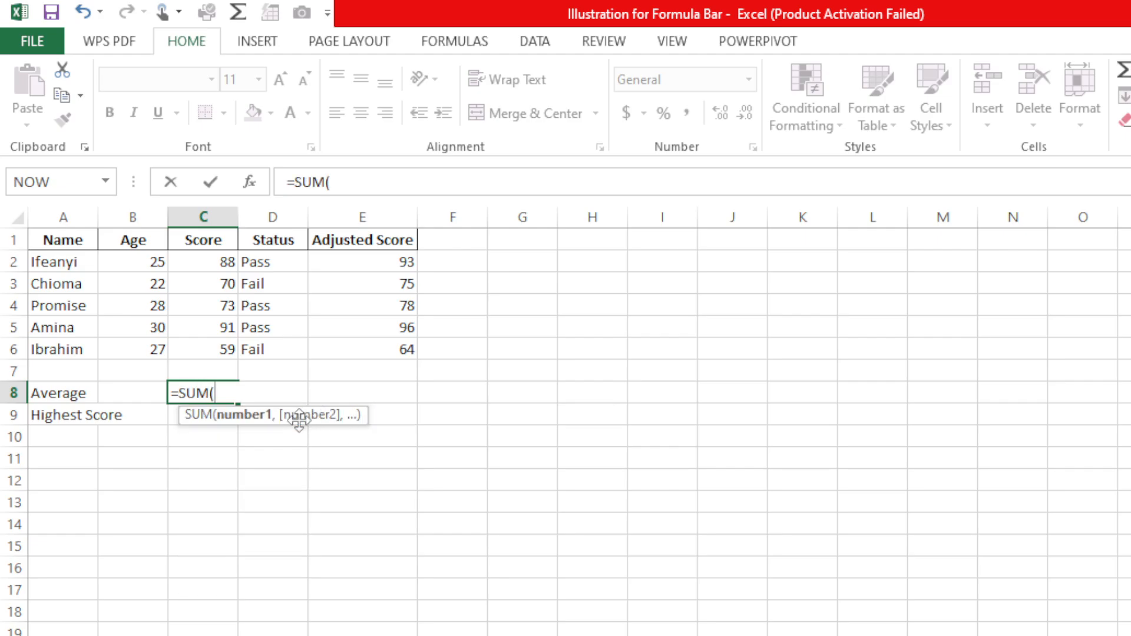
left_click(208, 257)
left_click_drag(208, 257, 216, 349)
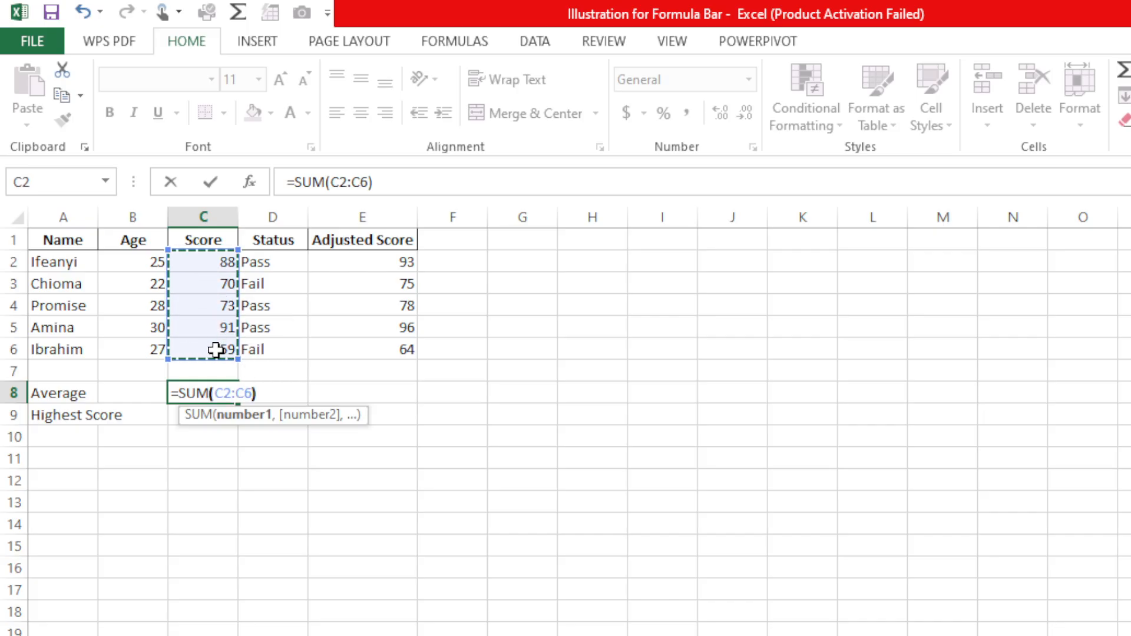
type(")/")
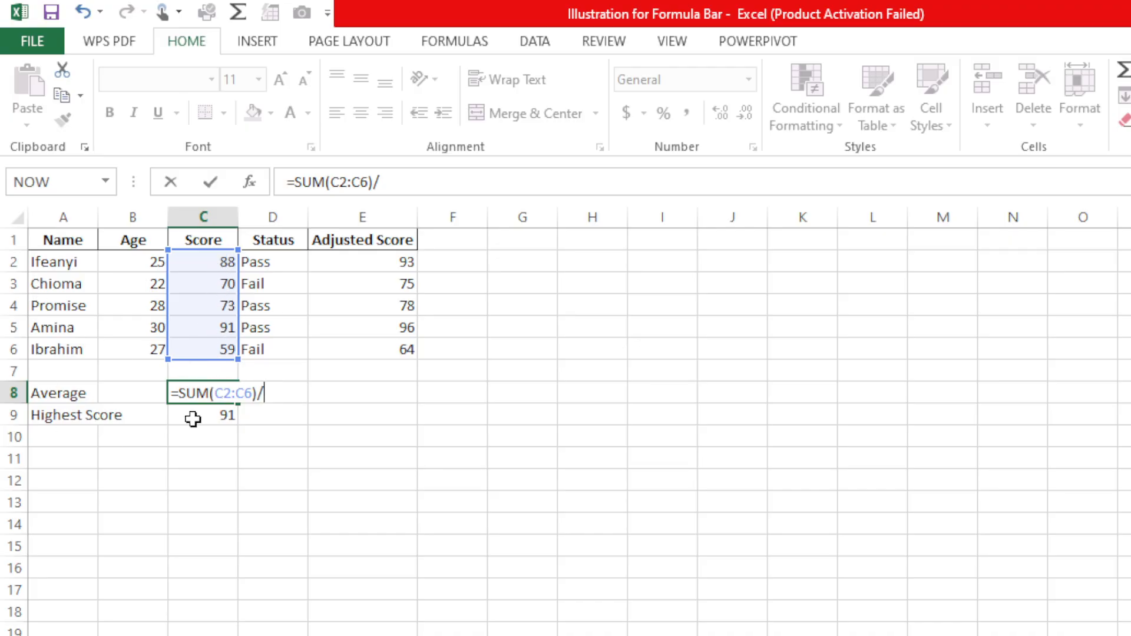
type("5")
key("Return")
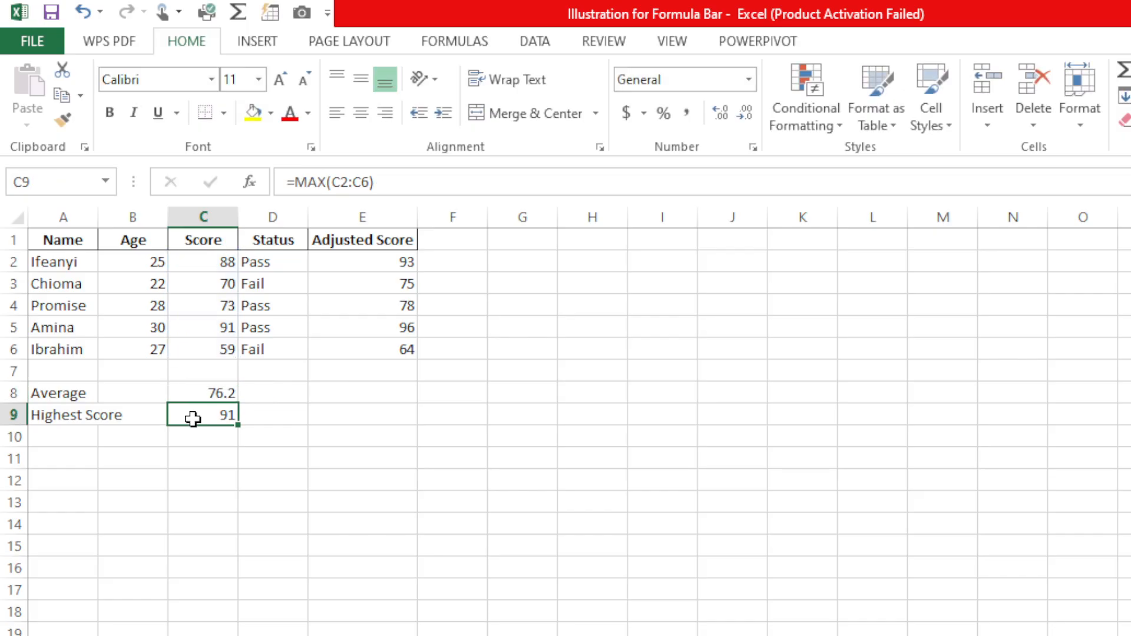
Step: Inspect the sum-based average formula in C8 and its referenced range in the formula bar
left_click(220, 390)
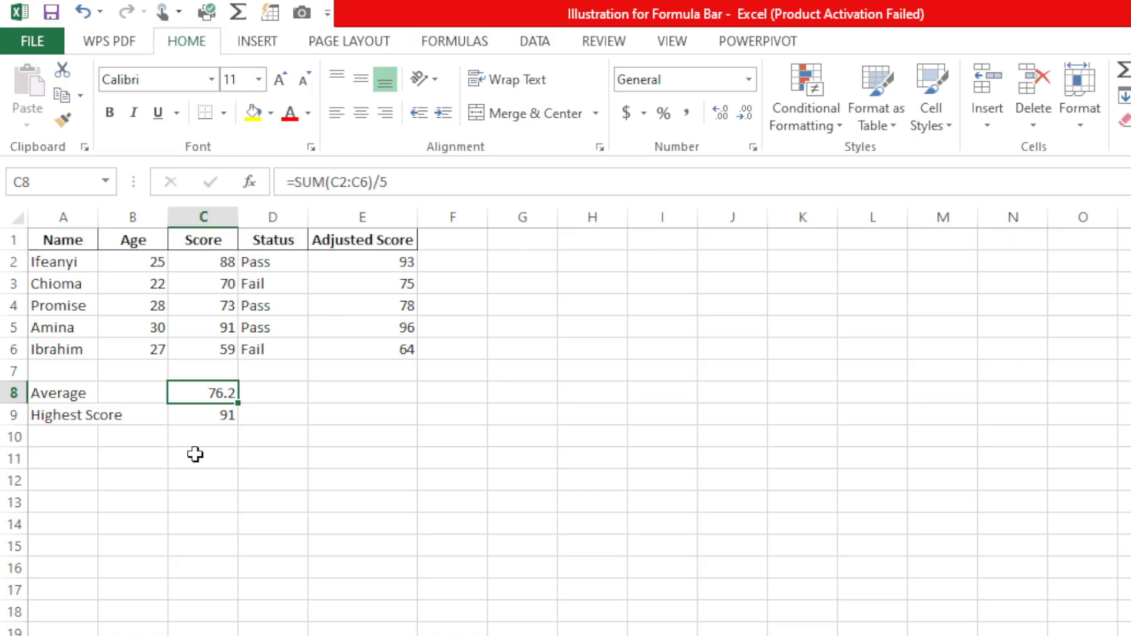
left_click(413, 186)
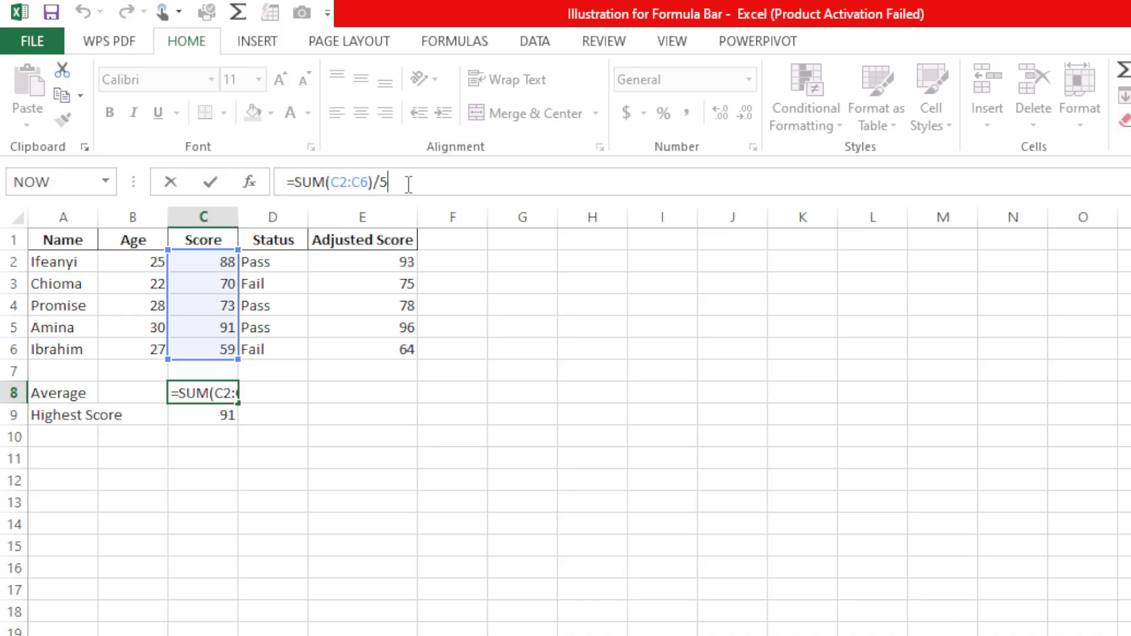
left_click(408, 184)
left_click(858, 633)
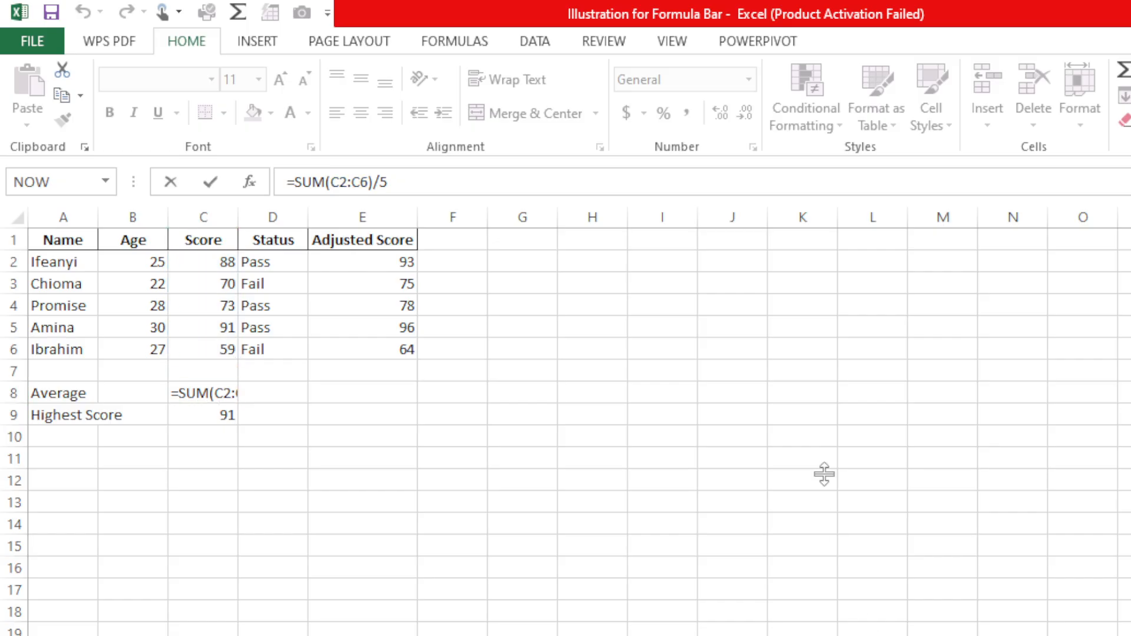